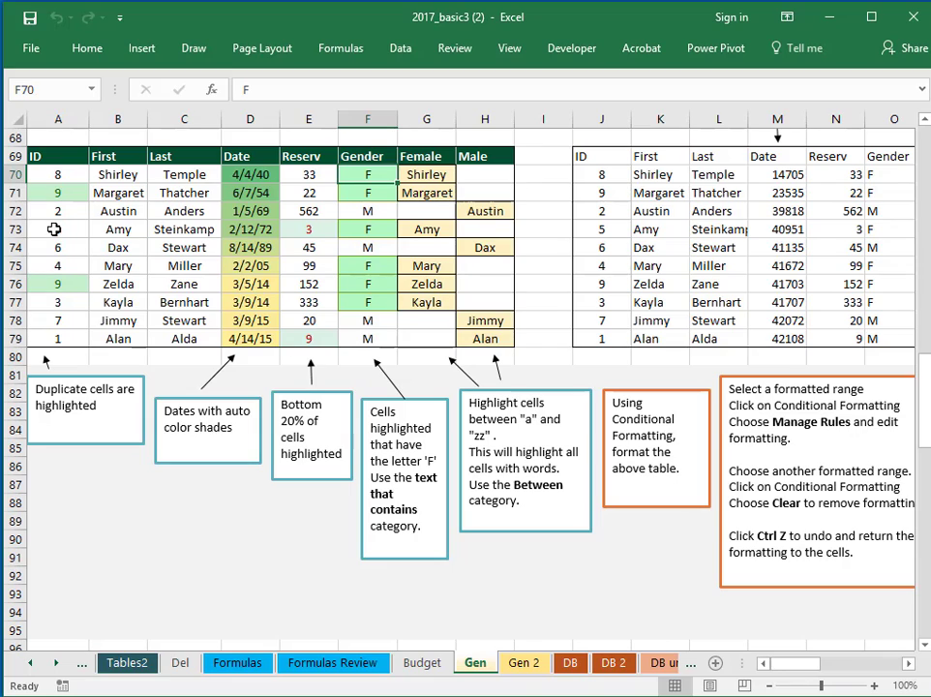
Select the ID cells A73:A74, then the duplicate 9s in A76 and A71
drag(55, 231, 55, 236)
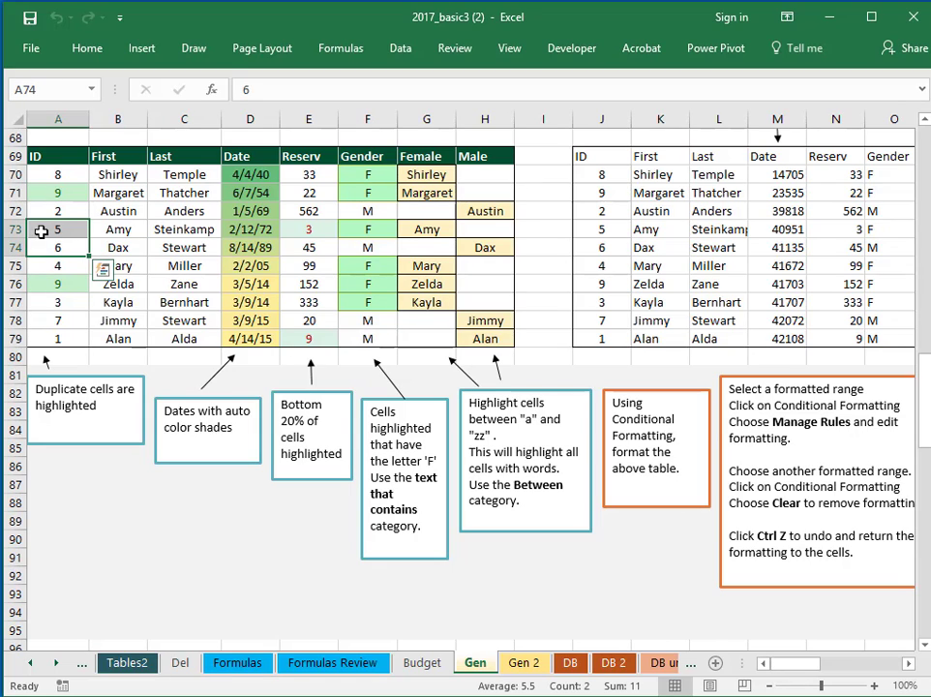
click(43, 230)
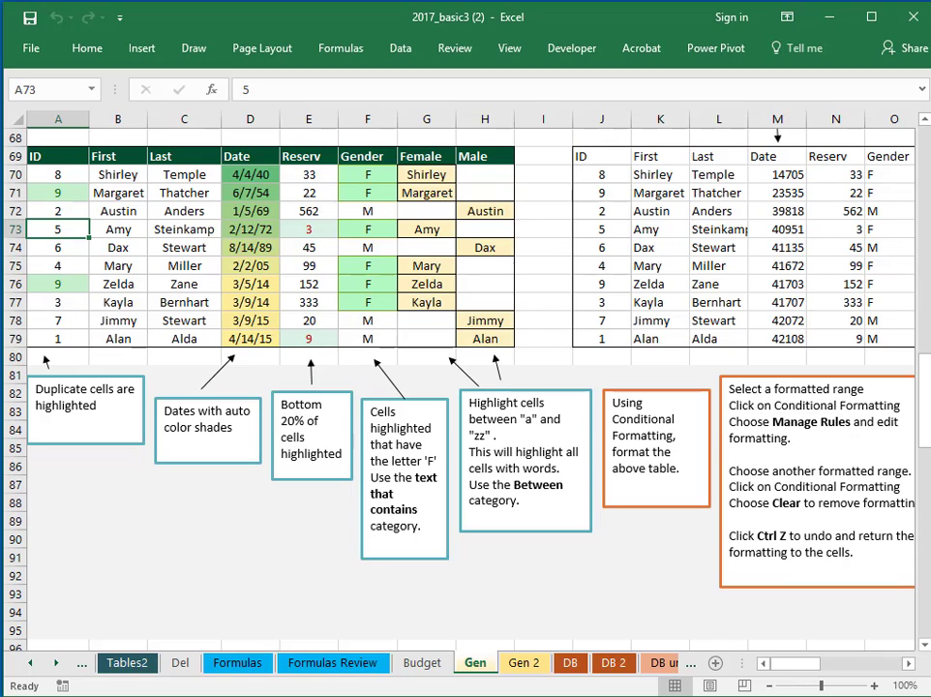
click(46, 283)
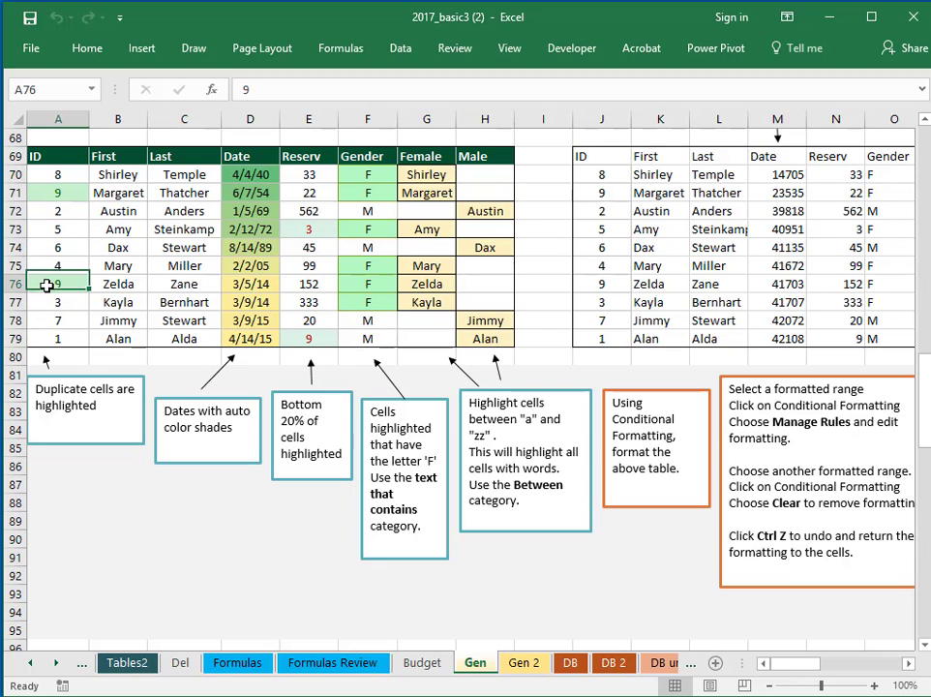
click(60, 193)
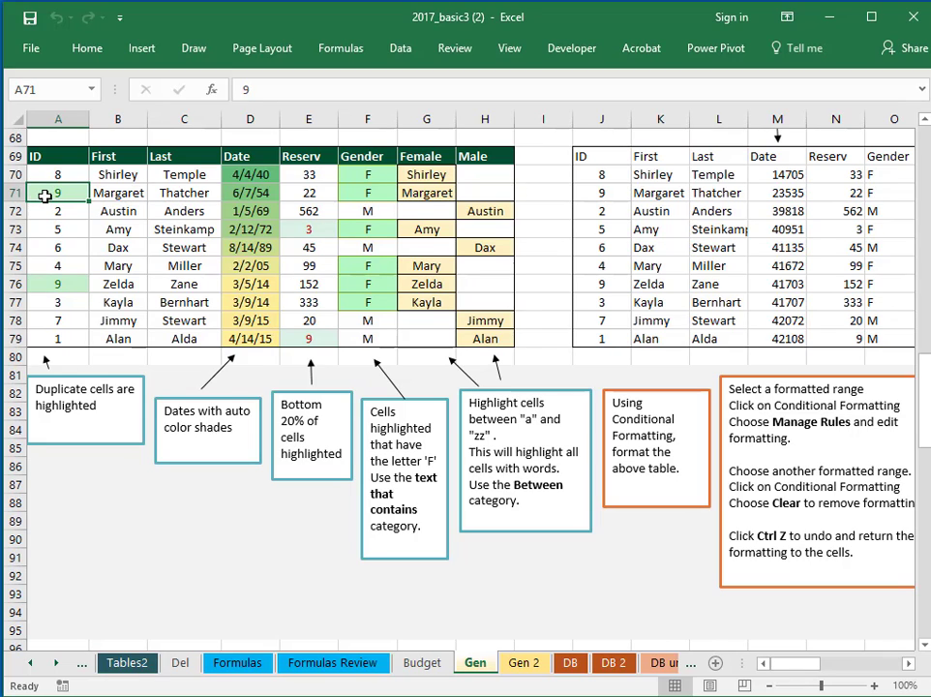
Change the ID in A71 to 2 and select the duplicate 2s in A71:A72
text(2)
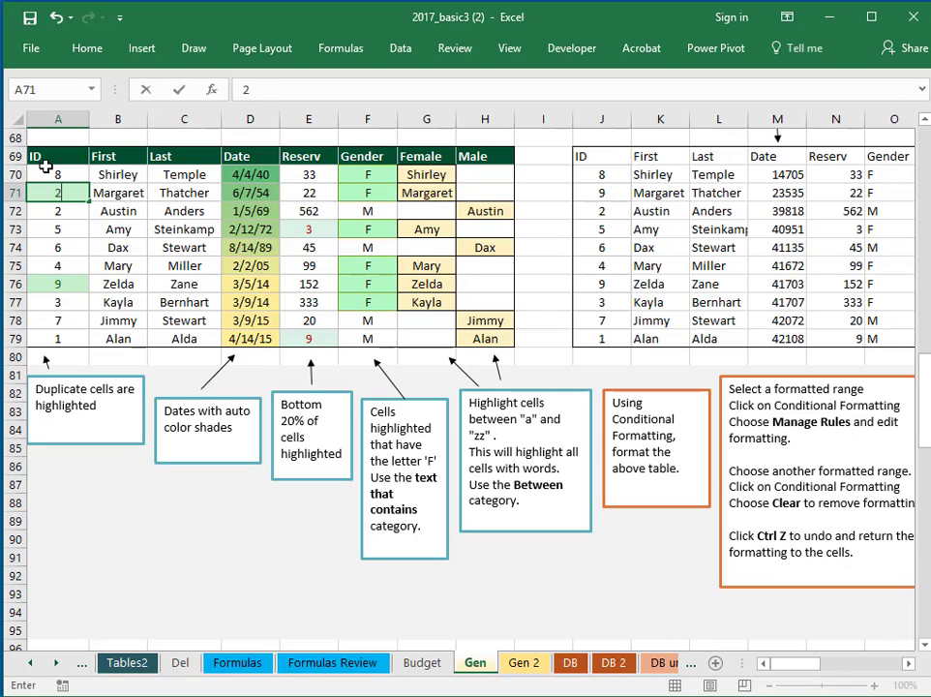
key(Return)
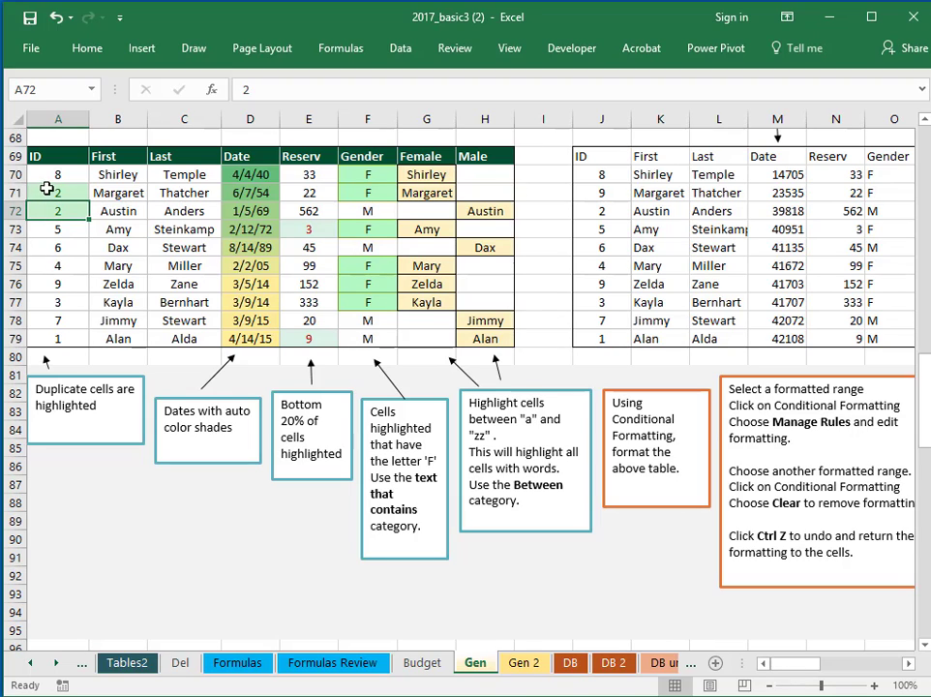
drag(49, 192, 53, 211)
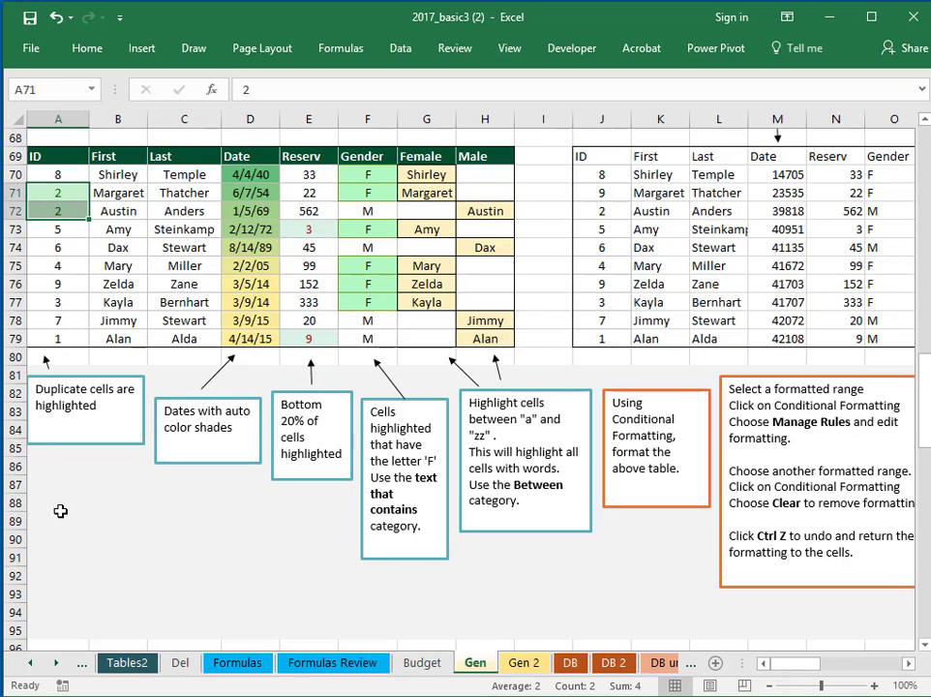
click(50, 539)
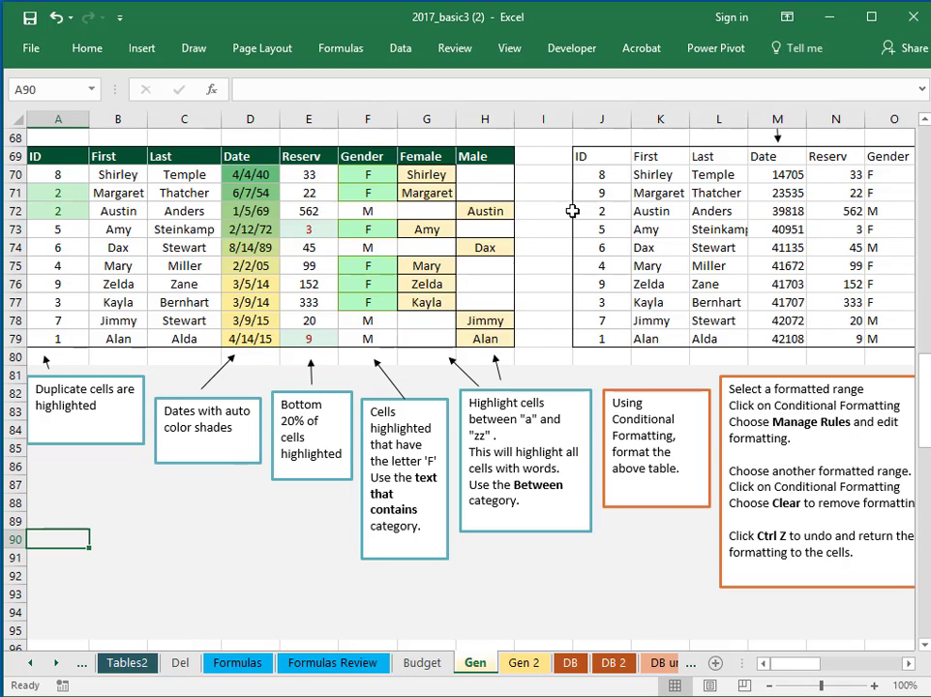
Select the IDs in J70:J79, pin the Home ribbon, and bring up Highlight Cells Rules
drag(600, 171, 595, 340)
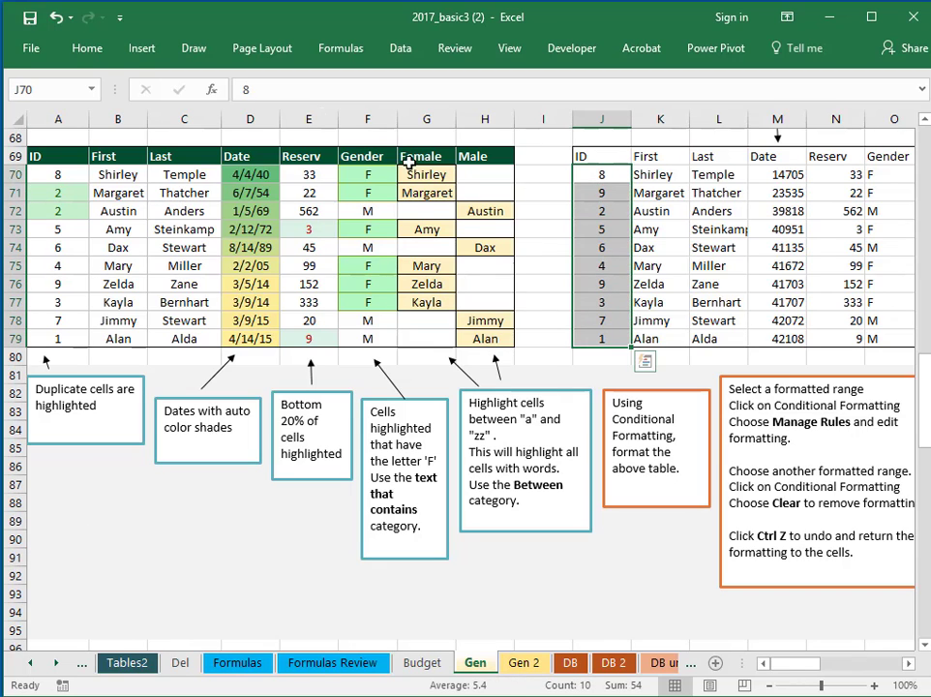
click(87, 50)
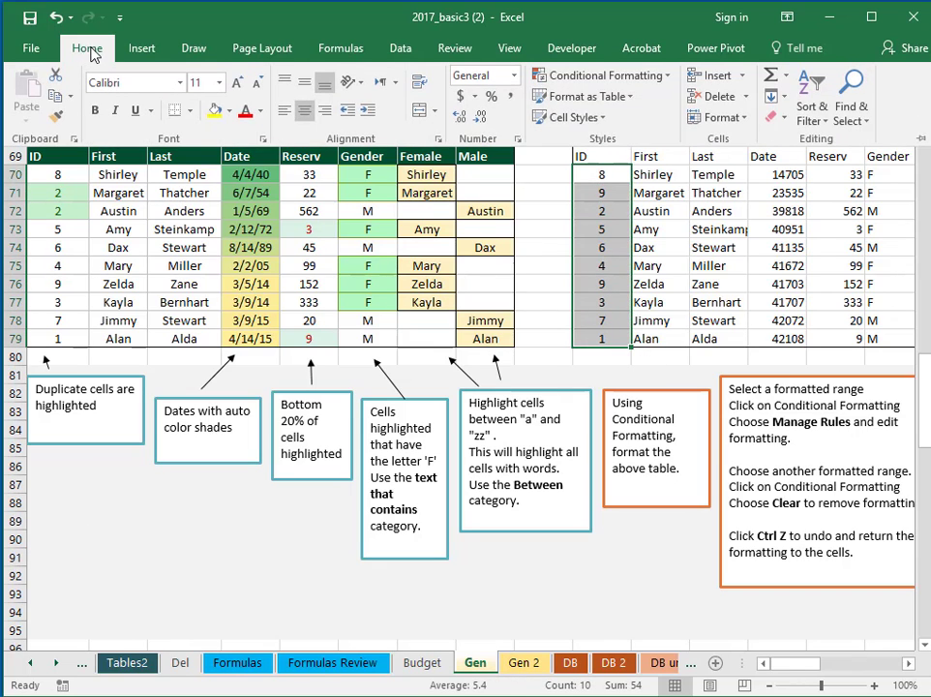
click(921, 140)
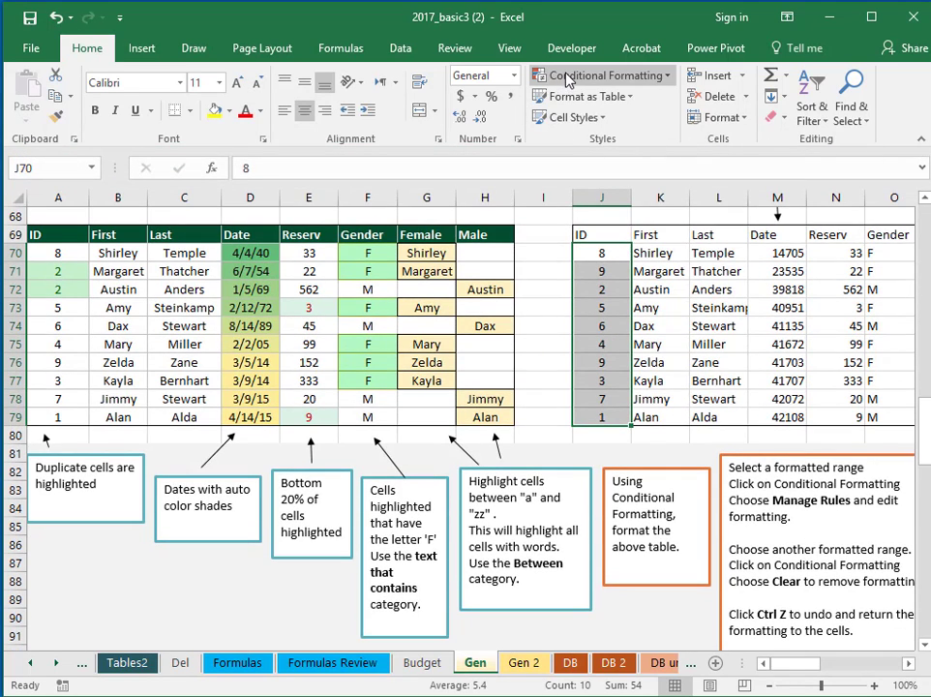
click(624, 78)
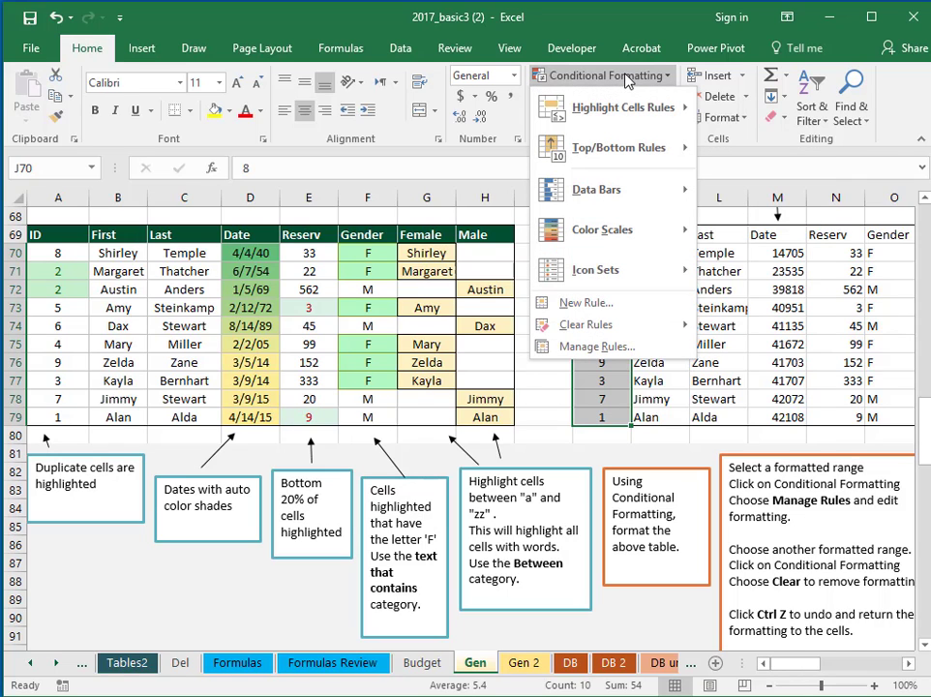
mouse_move(611, 113)
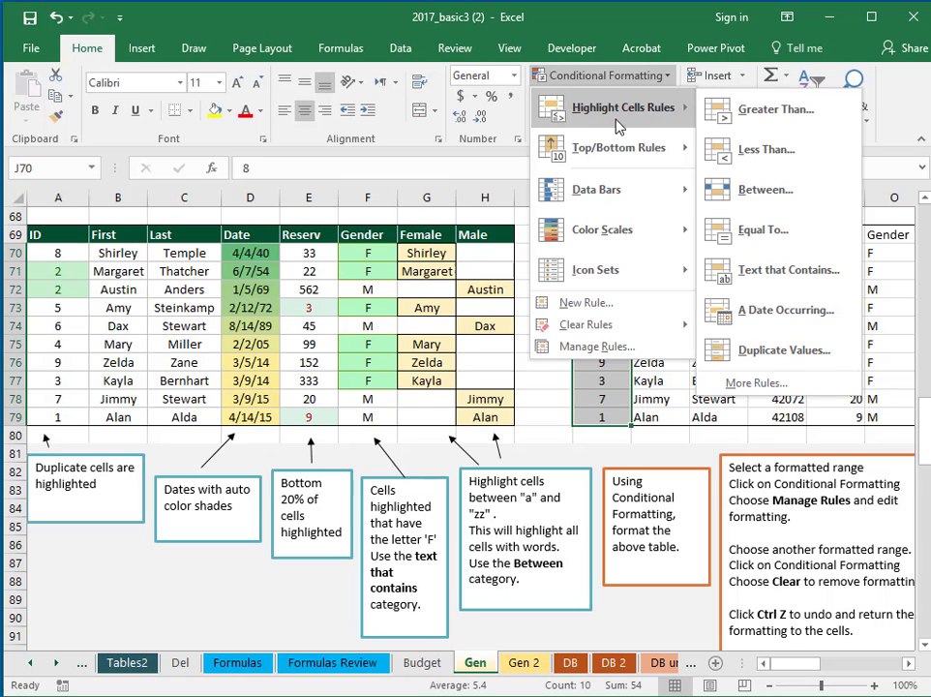
Start a Duplicate Values rule for J70:J79 and preview the yellow and green fill presets
click(821, 352)
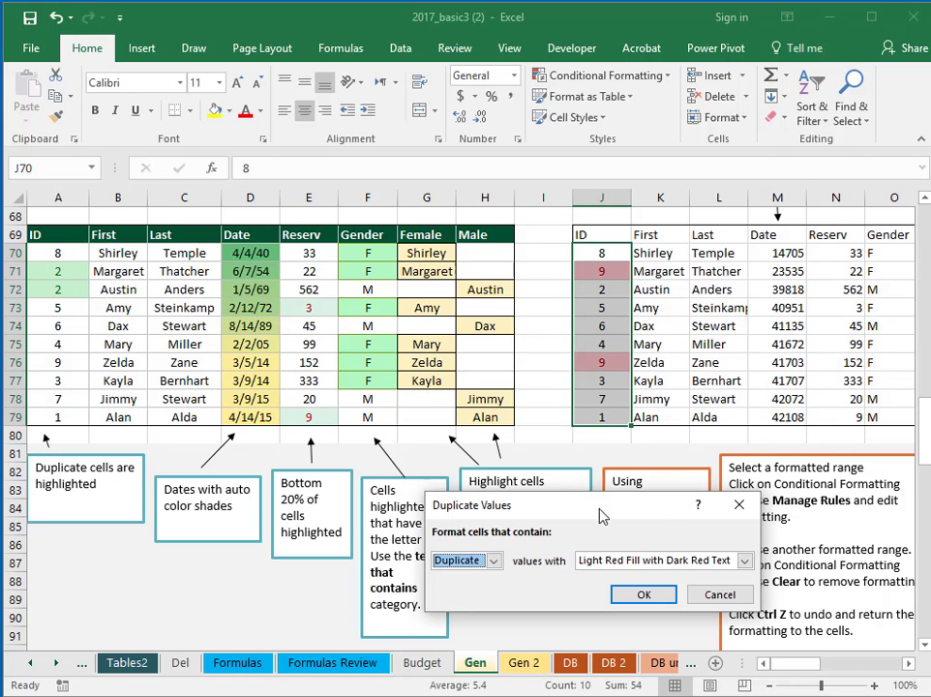
drag(600, 516, 280, 263)
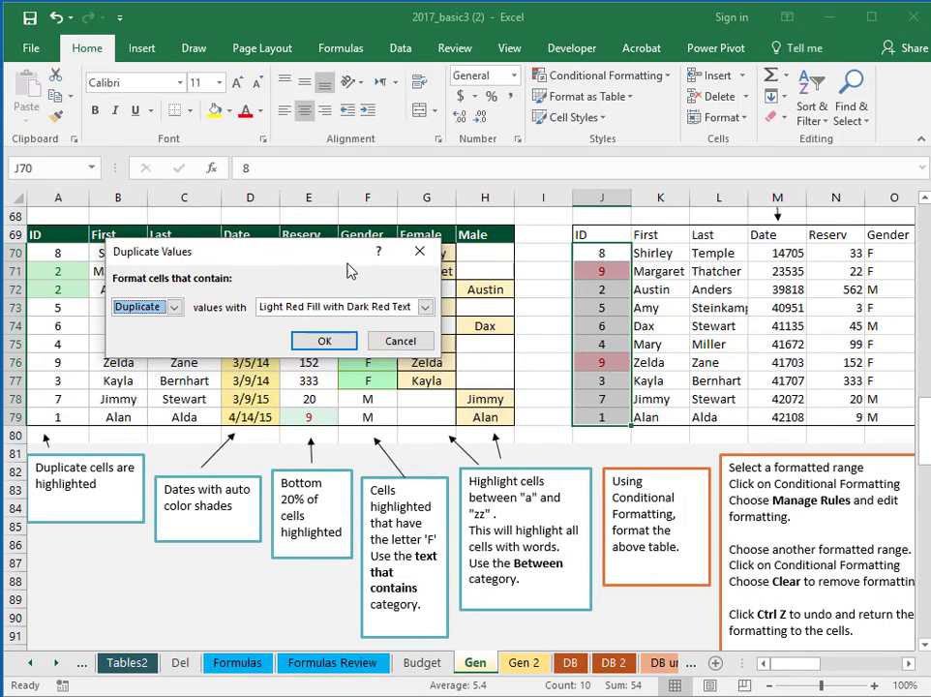
click(425, 306)
click(406, 340)
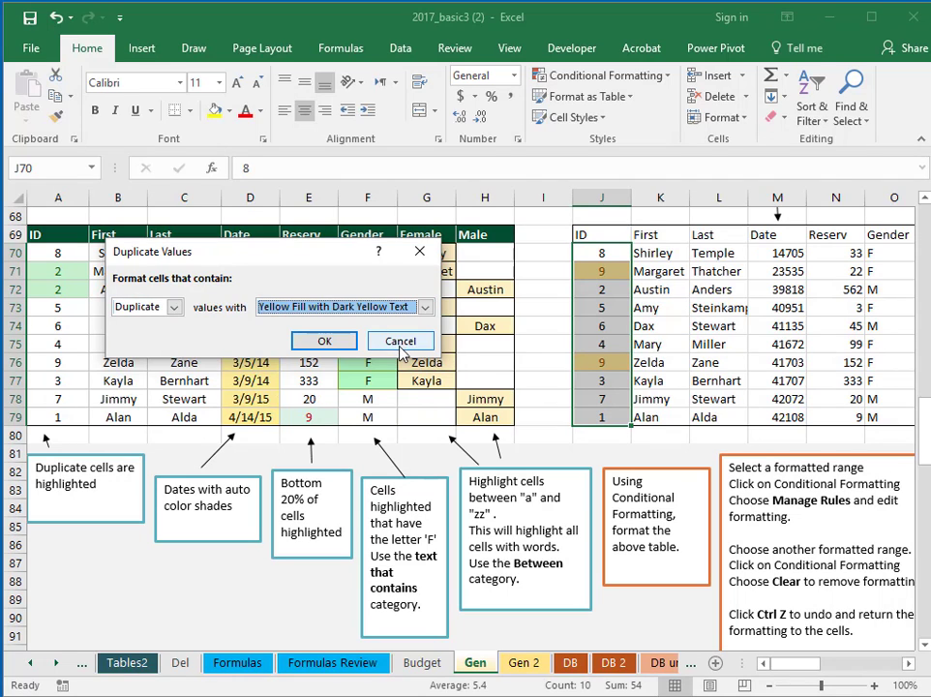
click(425, 306)
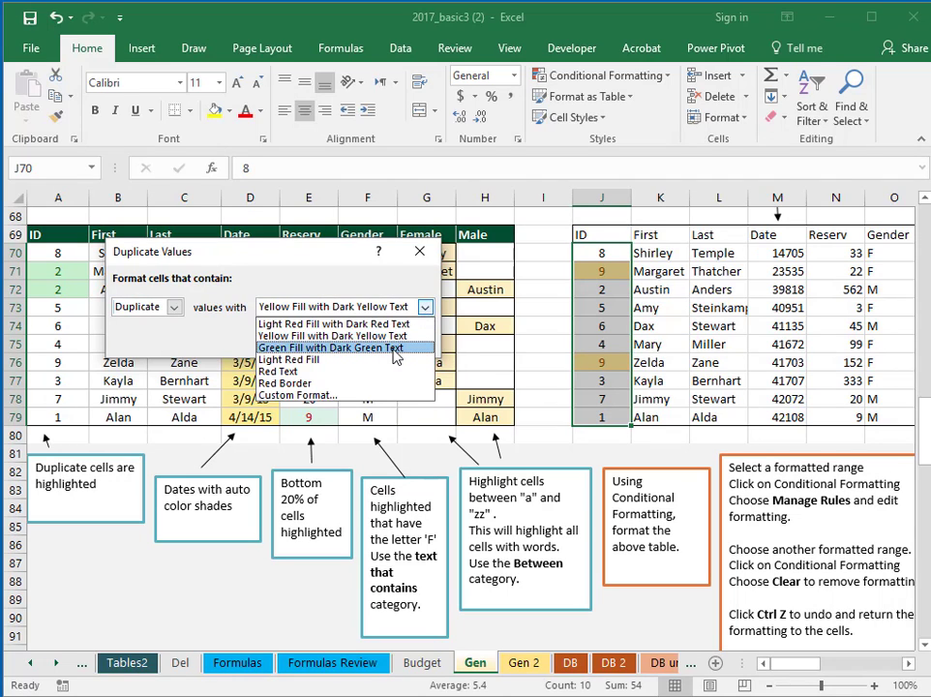
click(394, 347)
Preview the red text and red border presets, then choose Custom Format
click(425, 306)
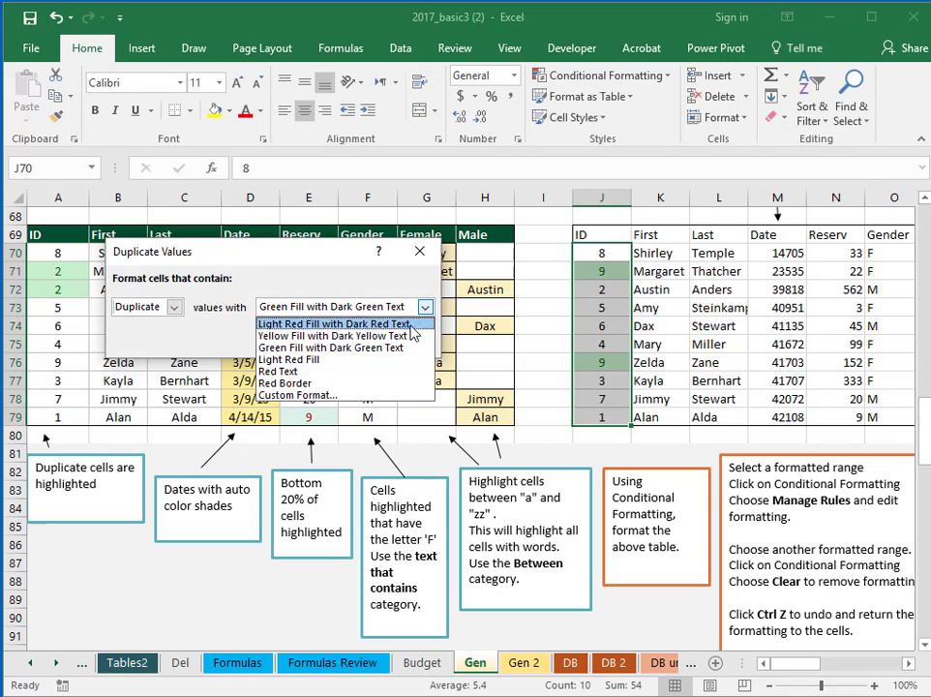
click(385, 371)
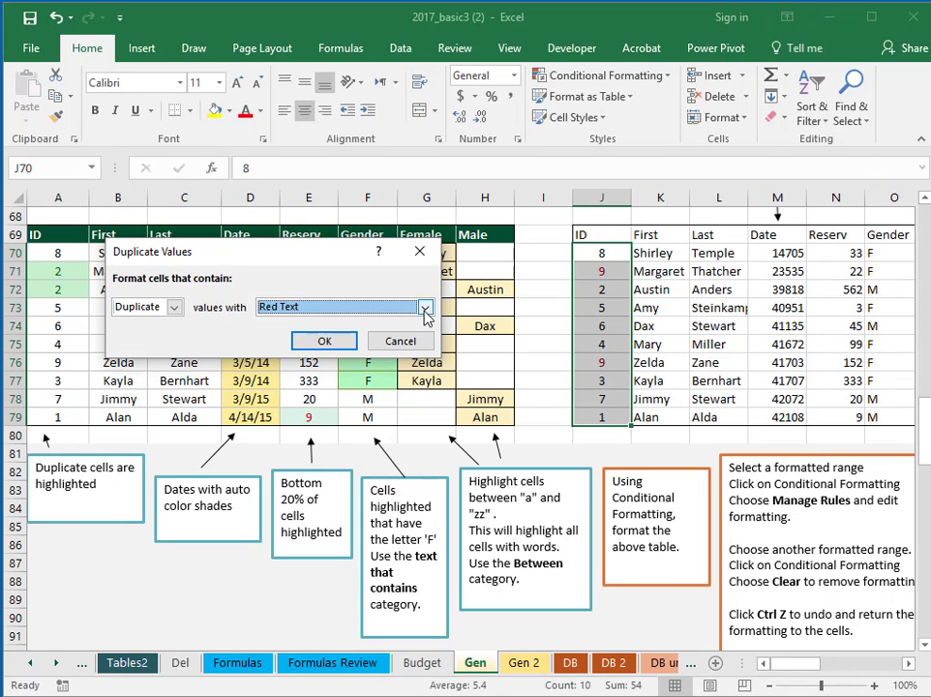
click(426, 310)
click(340, 384)
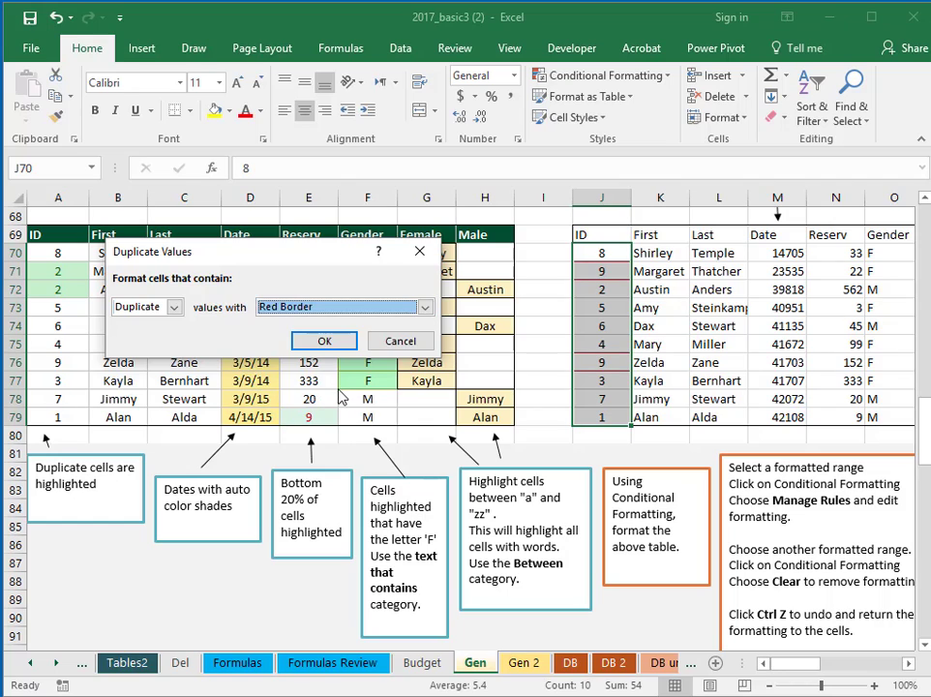
click(425, 307)
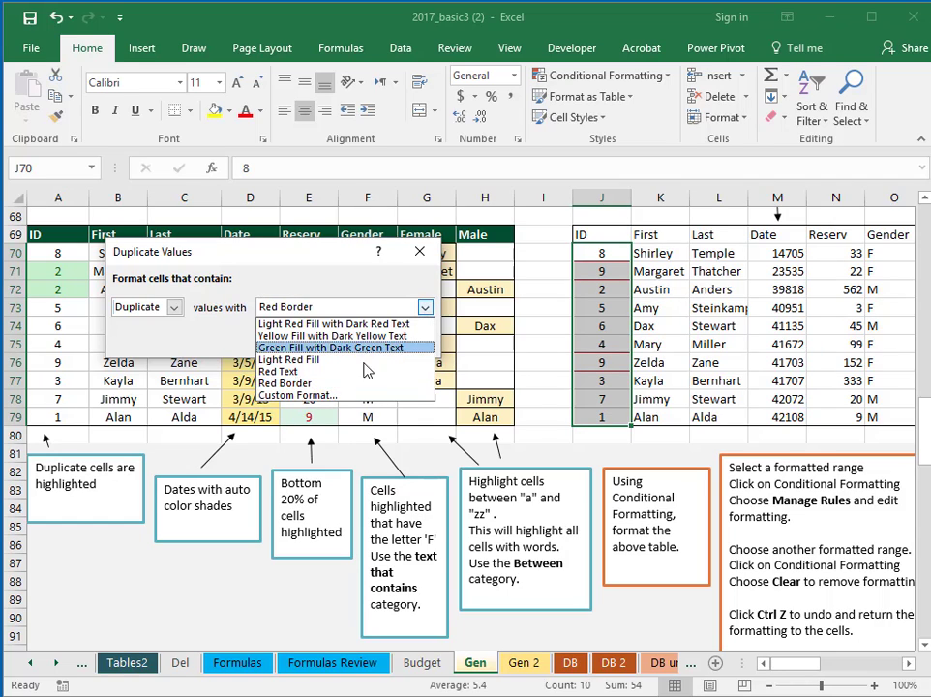
click(332, 396)
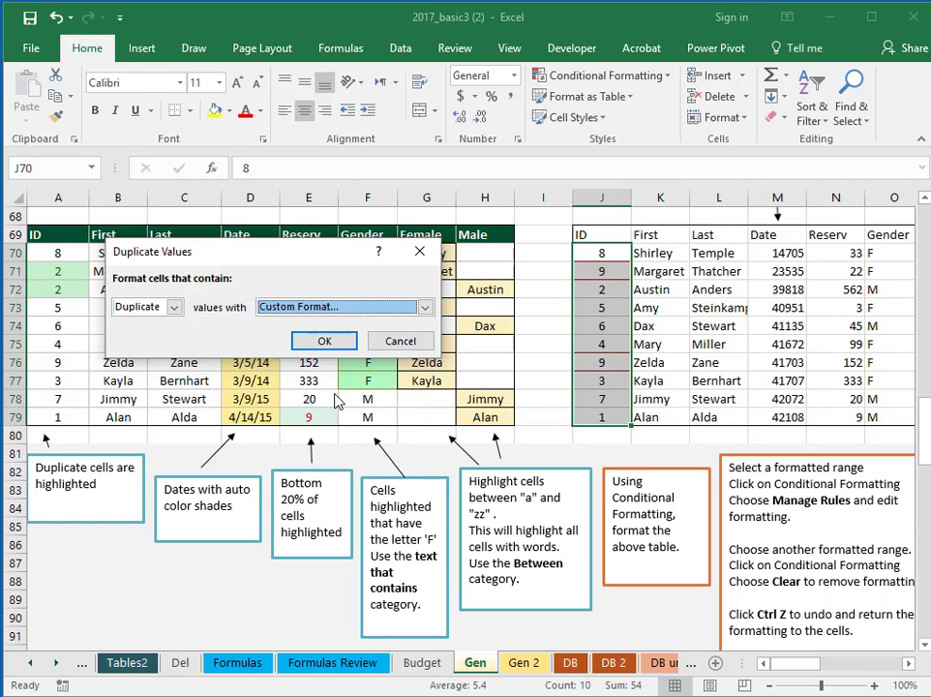
click(323, 340)
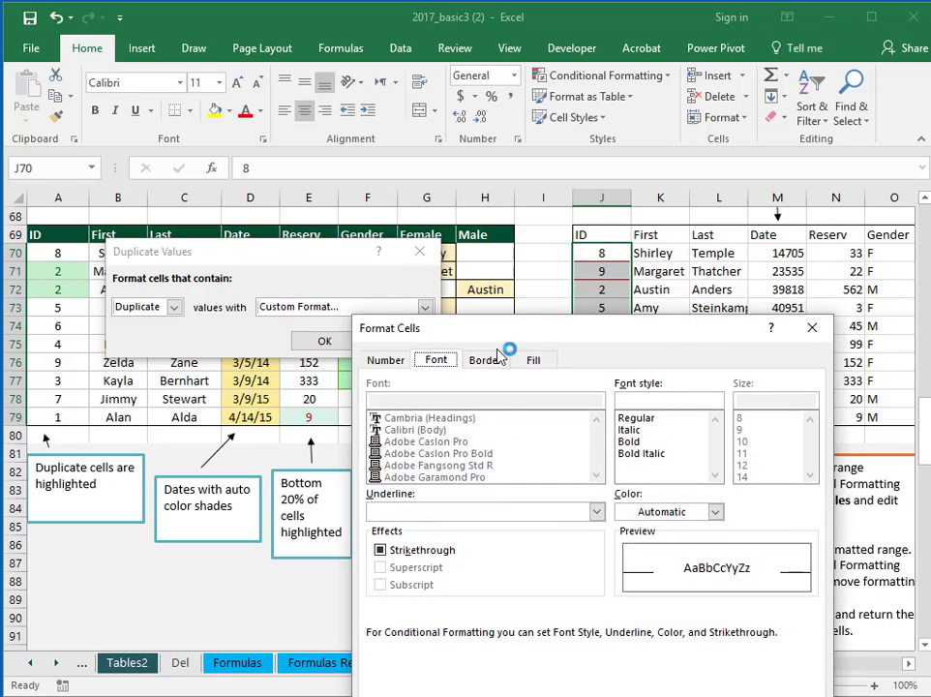
Give the duplicate format a light purple fill and bold black font
drag(525, 330, 360, 110)
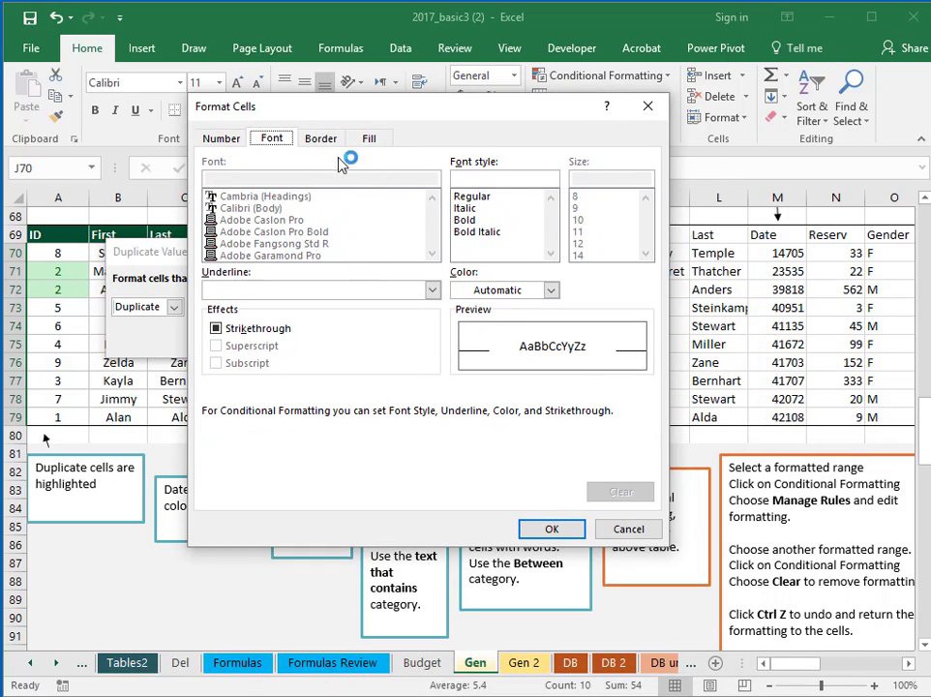
click(372, 140)
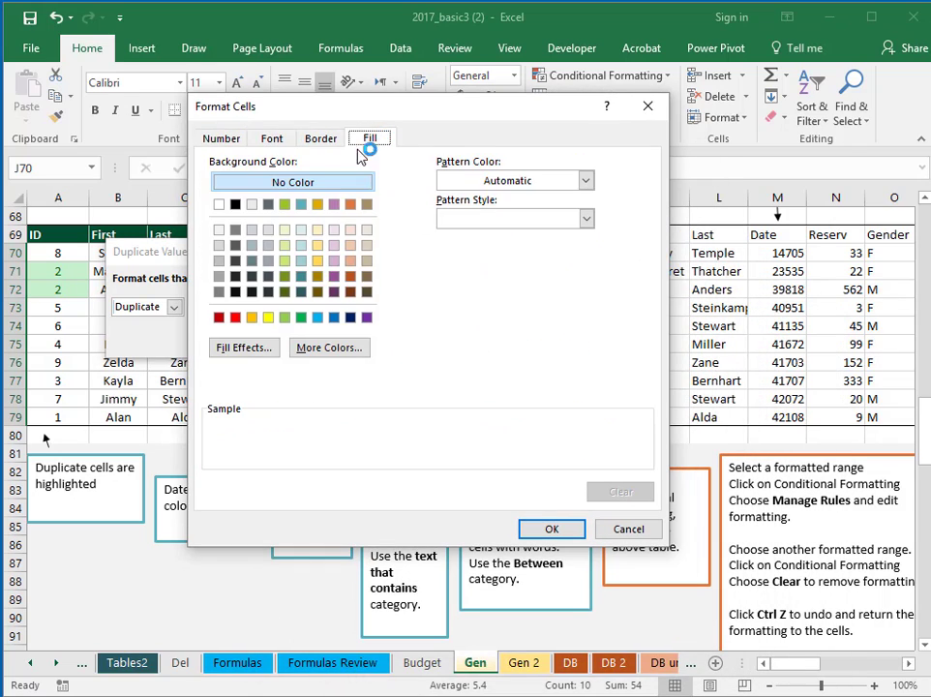
click(334, 260)
click(277, 141)
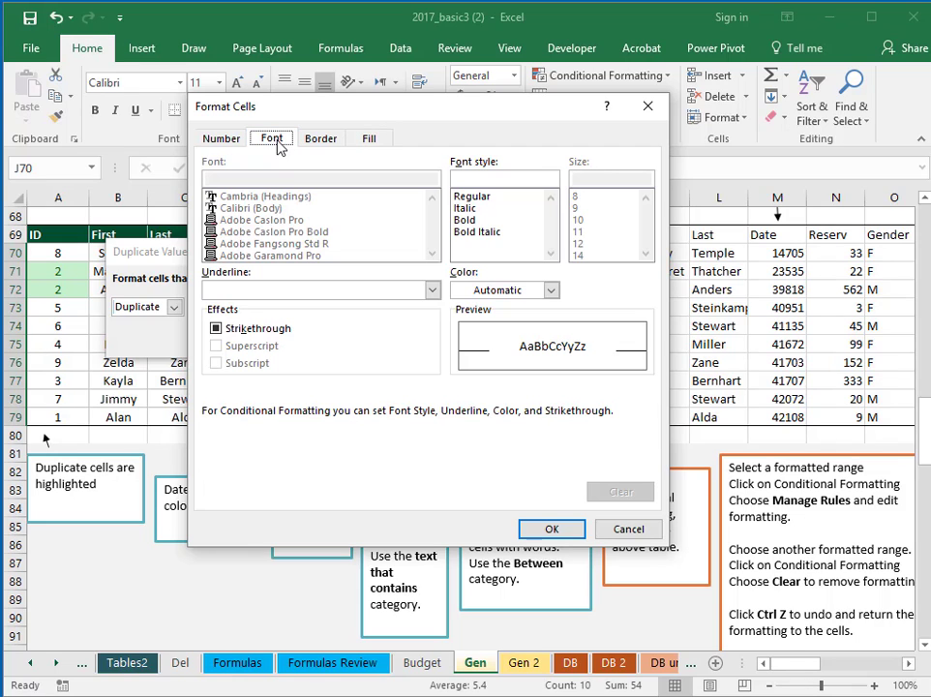
click(550, 291)
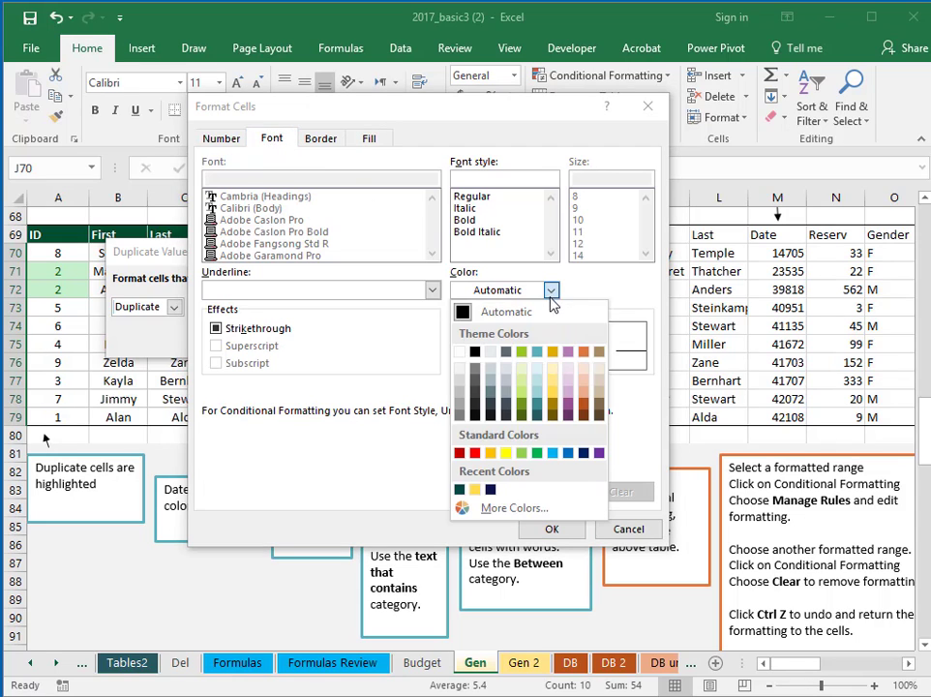
click(474, 350)
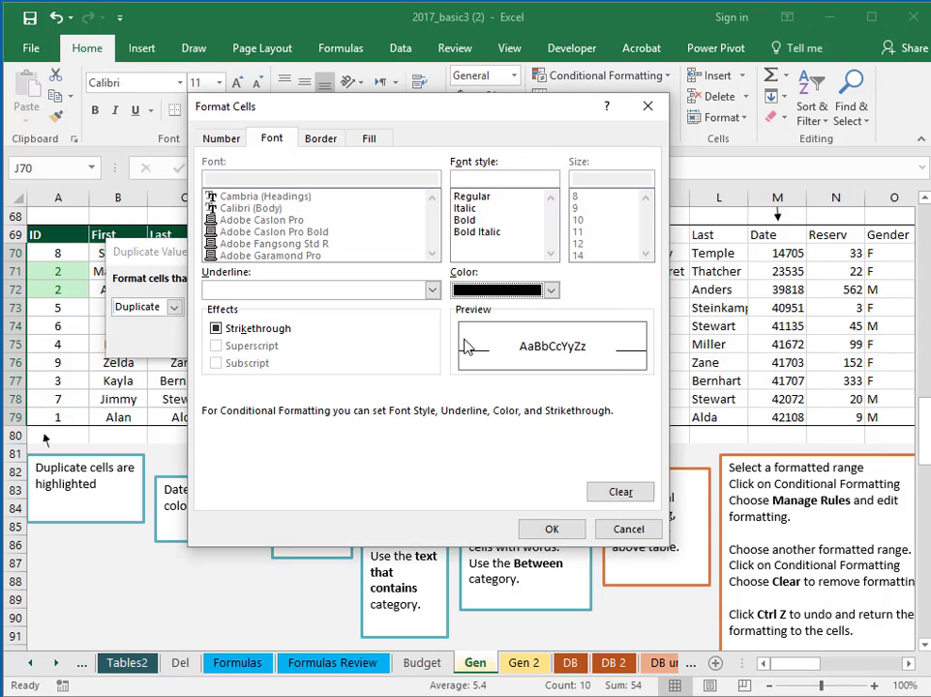
click(470, 220)
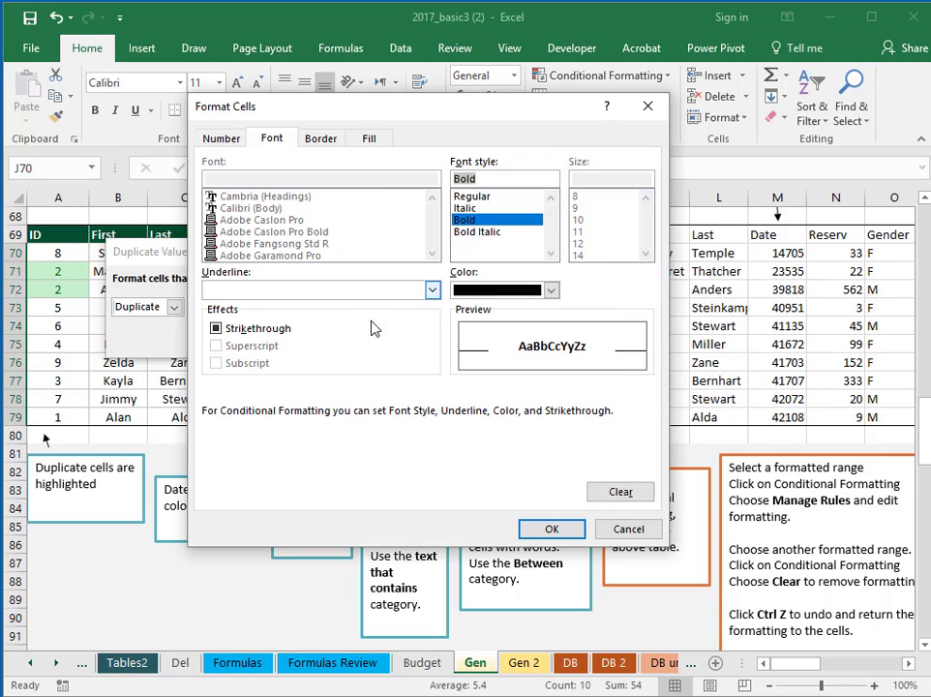
Add a red border on the left, top, right and bottom, and confirm the format
click(320, 138)
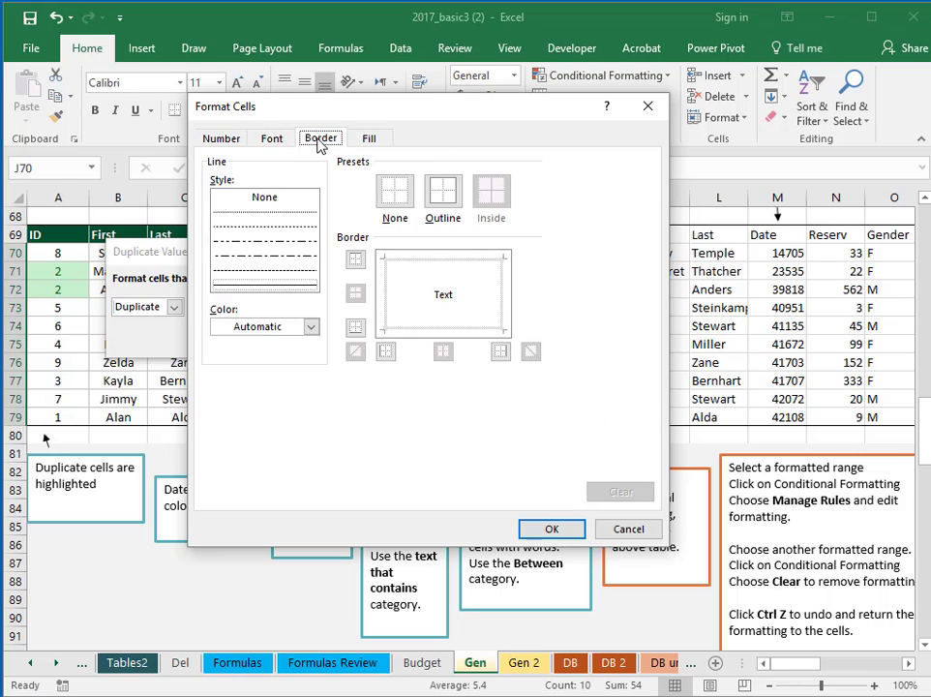
click(311, 326)
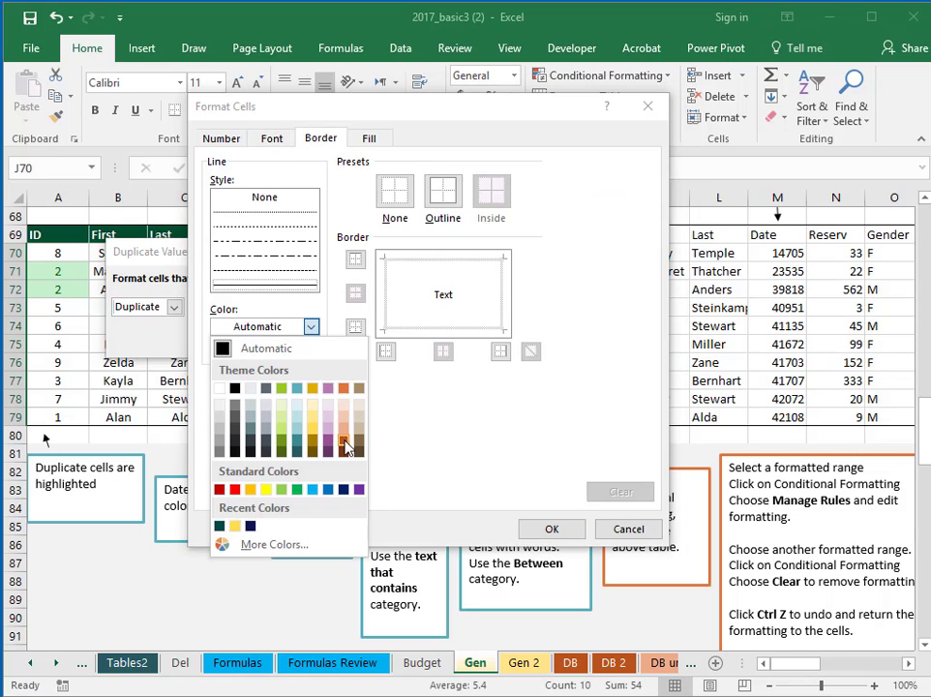
click(234, 490)
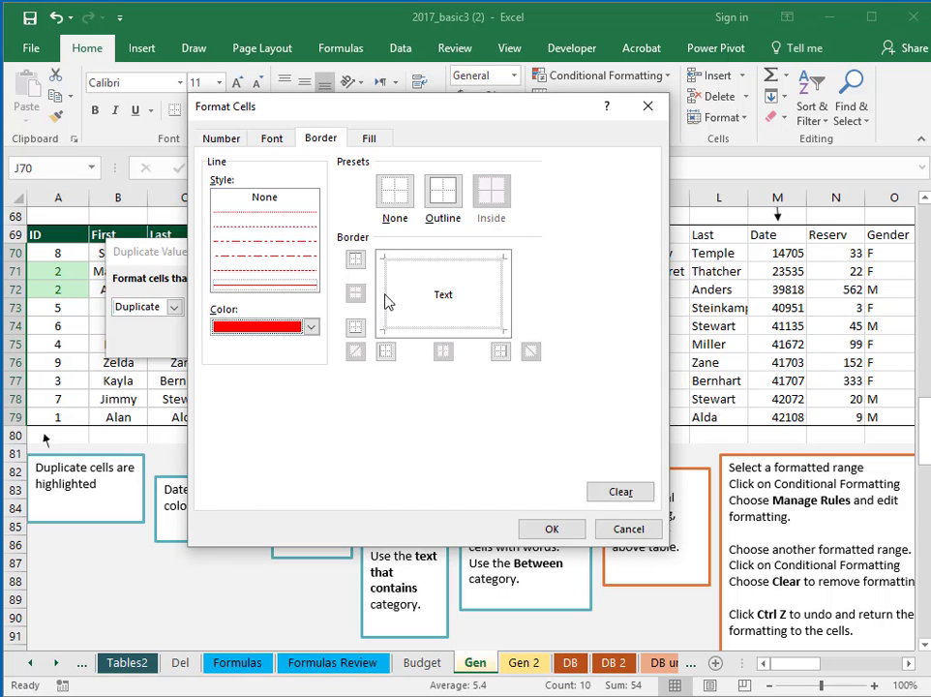
click(391, 293)
click(444, 270)
click(500, 297)
click(463, 330)
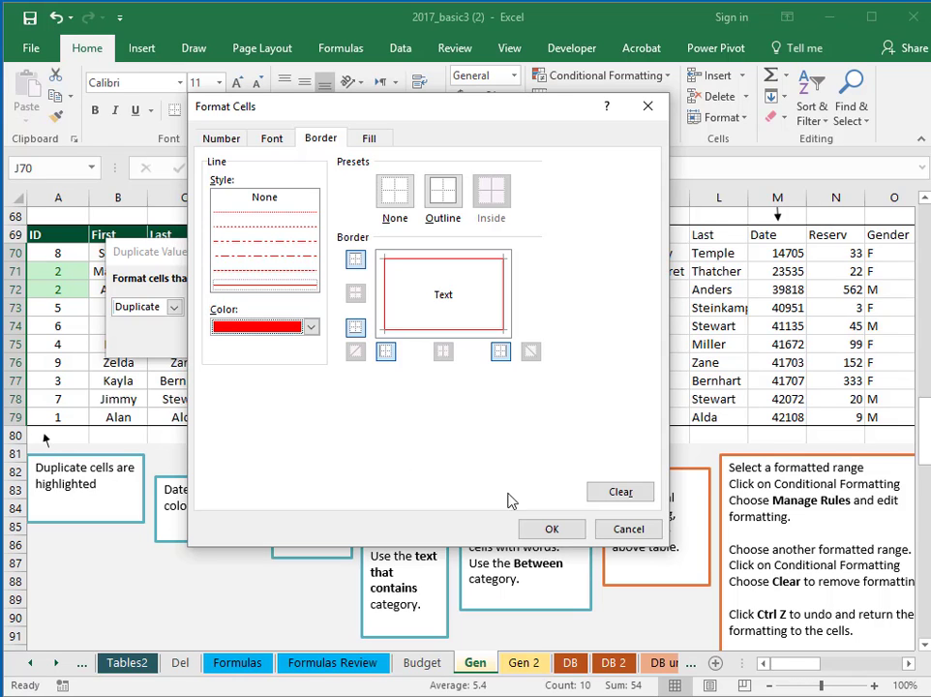
click(551, 528)
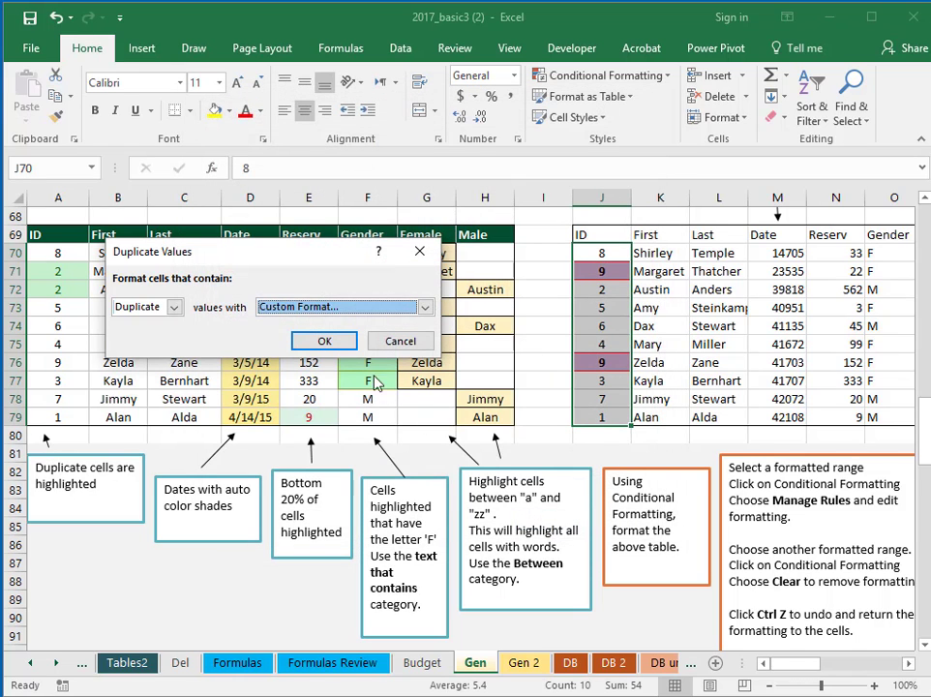
Apply the custom Duplicate Values rule to J70:J79 and deselect the IDs
click(322, 340)
click(543, 437)
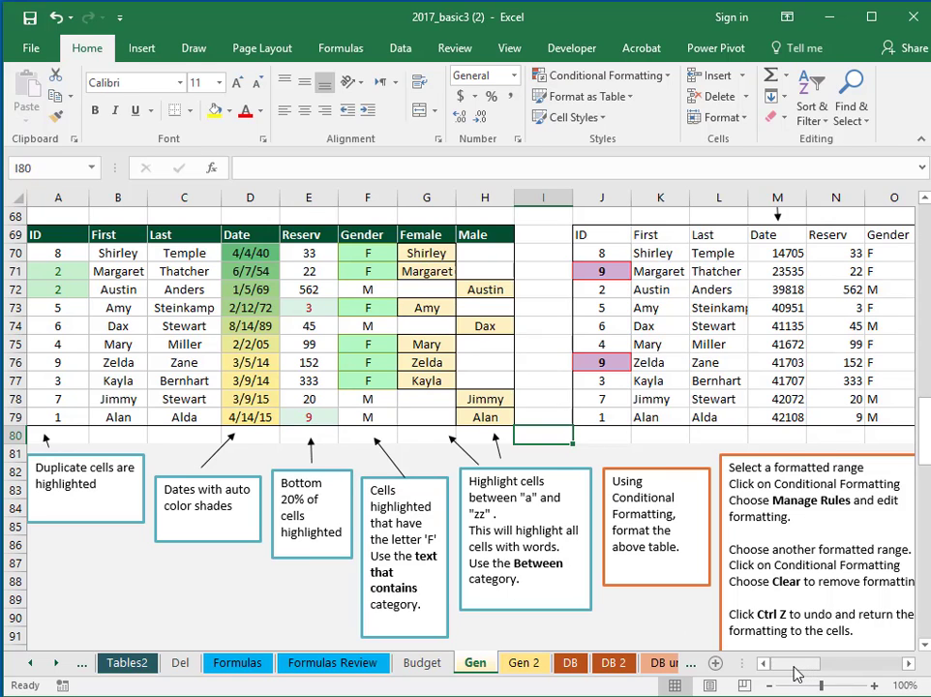
Format M70:M79 with the Date number format and autofit column M so dates like 4/4/1940 show
drag(795, 664, 810, 668)
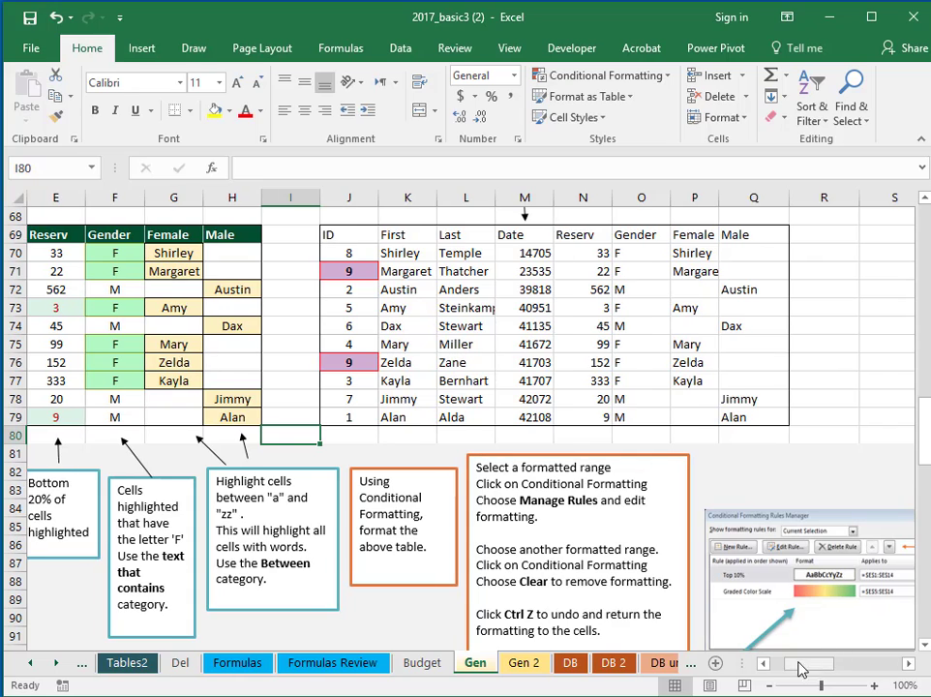
click(516, 252)
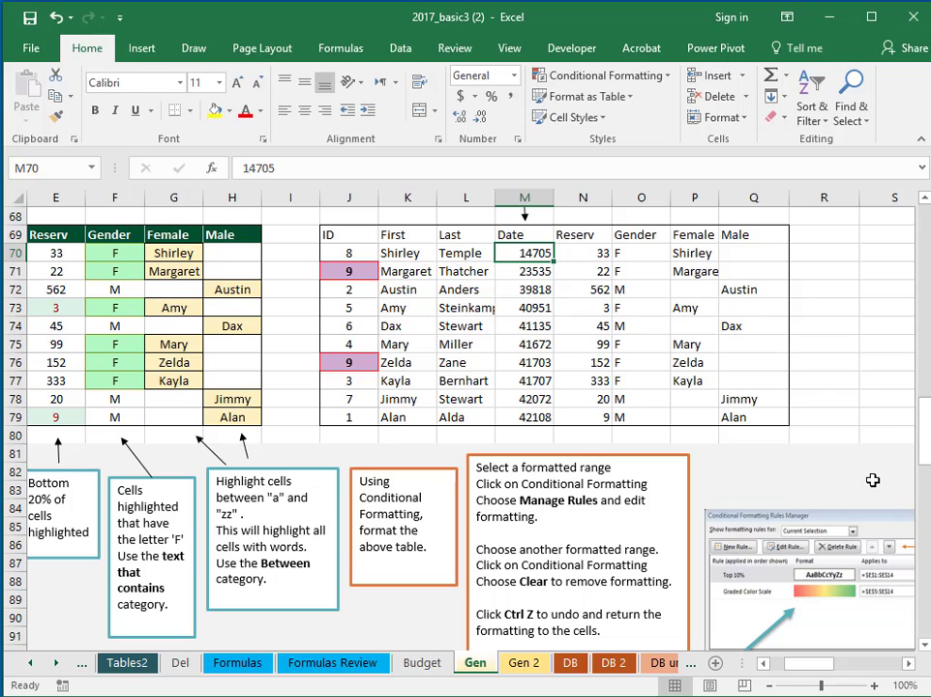
drag(524, 253, 518, 411)
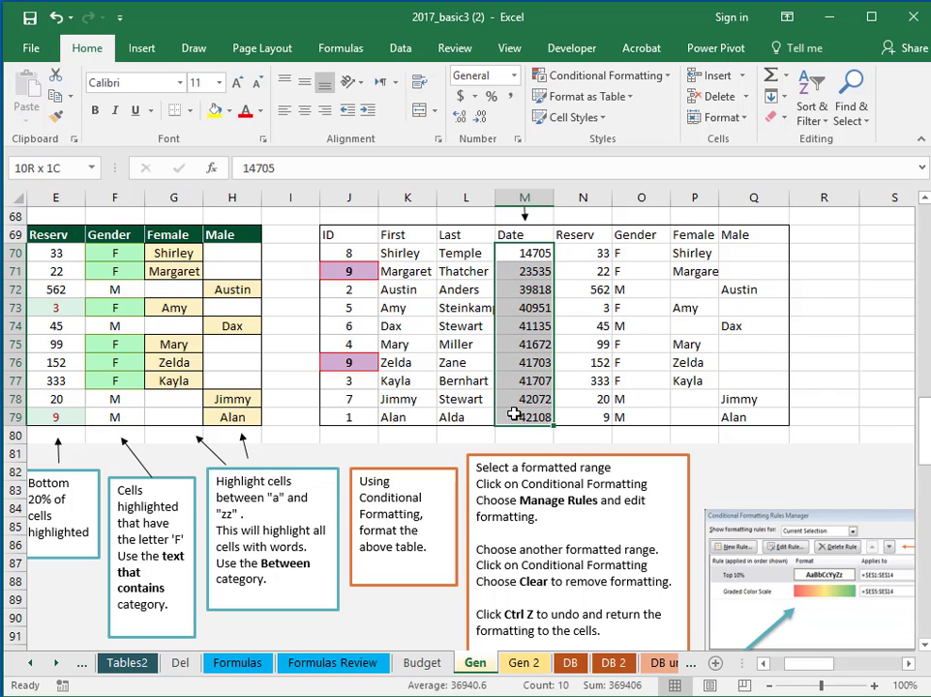
click(517, 139)
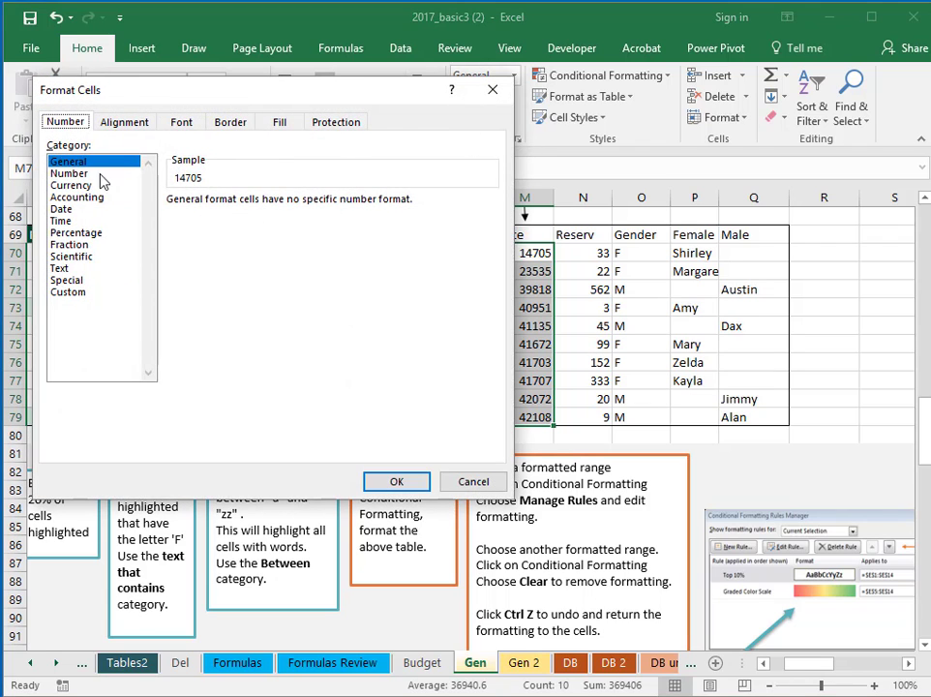
click(62, 209)
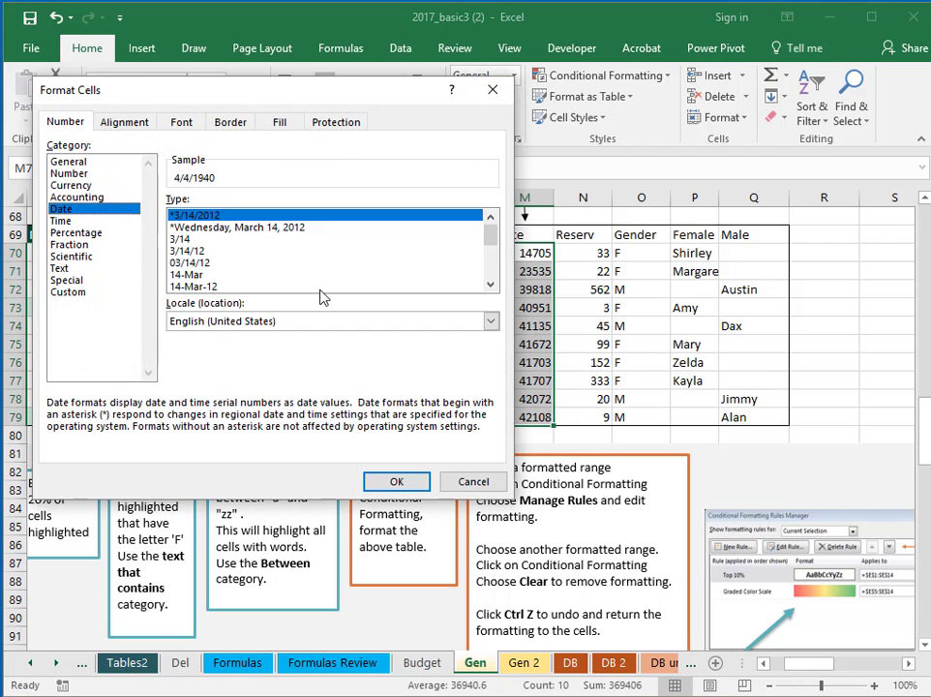
click(392, 481)
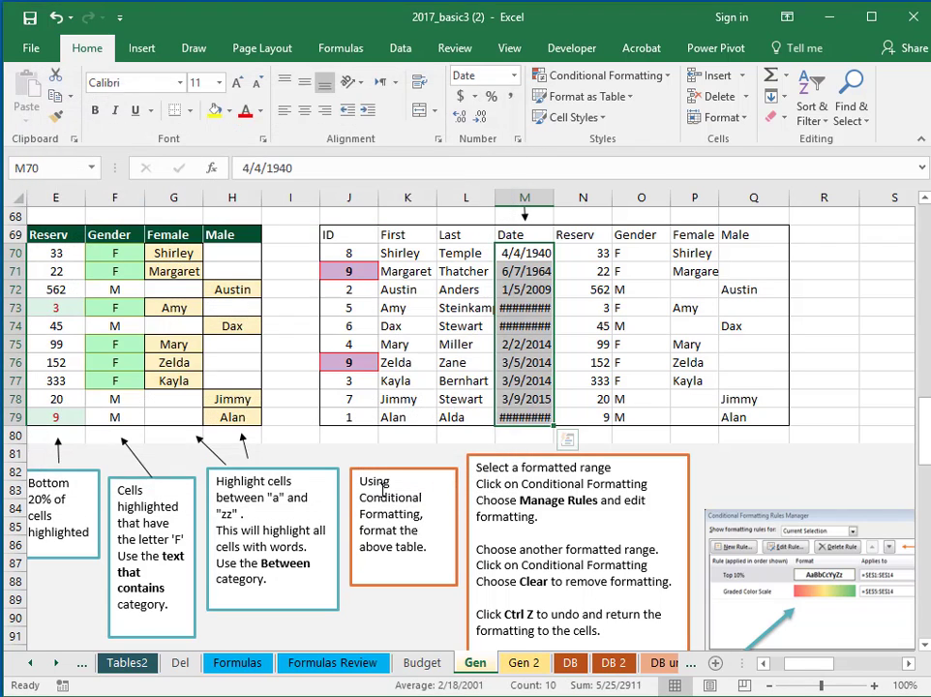
double_click(556, 198)
drag(835, 380, 864, 368)
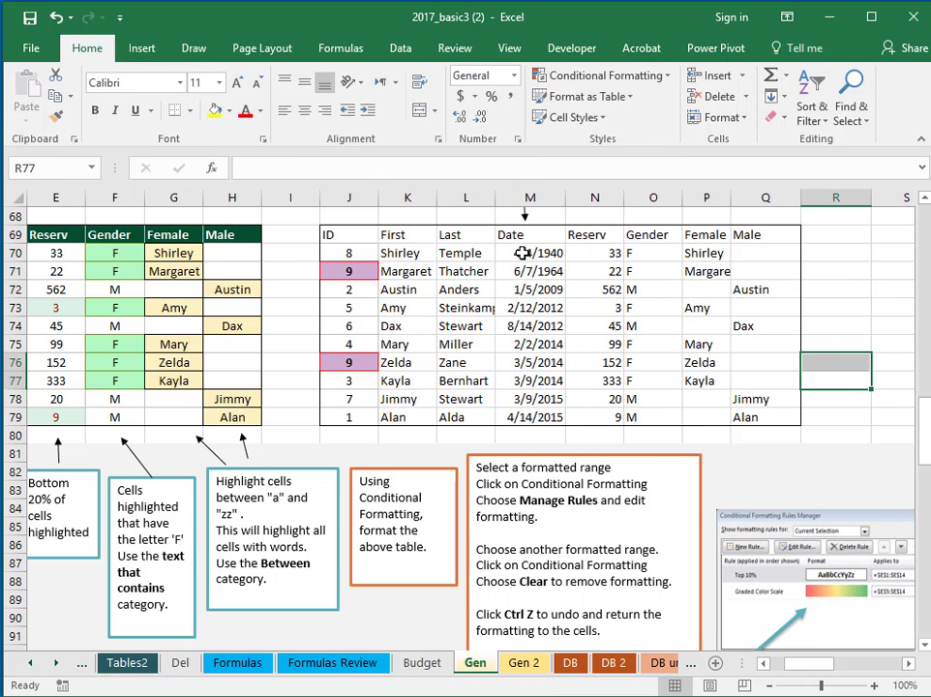
drag(535, 252, 510, 410)
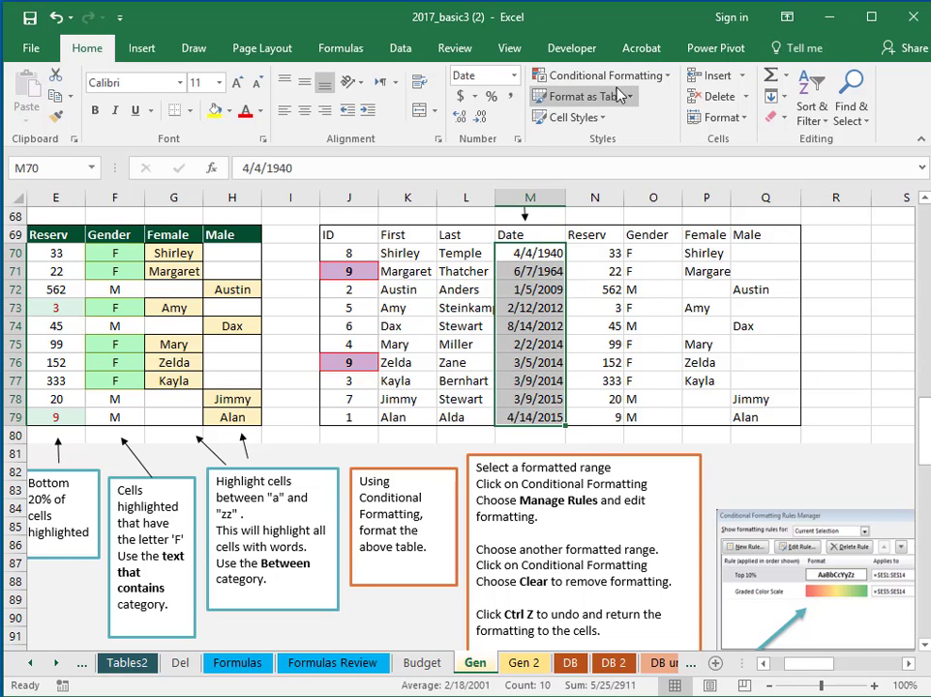
Apply the White-Red Color Scale to the dates in M70:M79
click(648, 81)
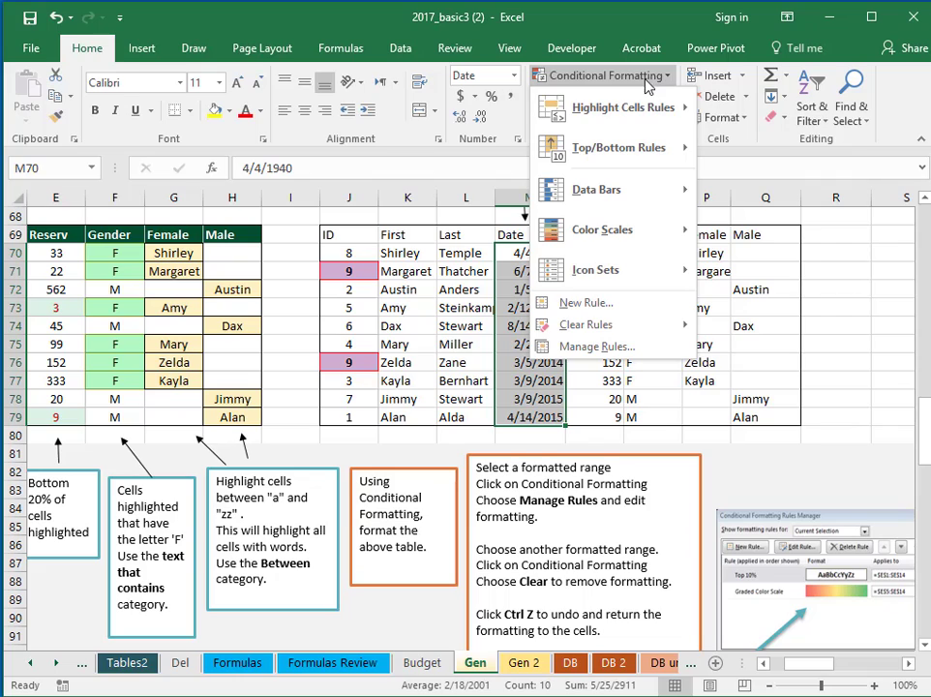
mouse_move(641, 244)
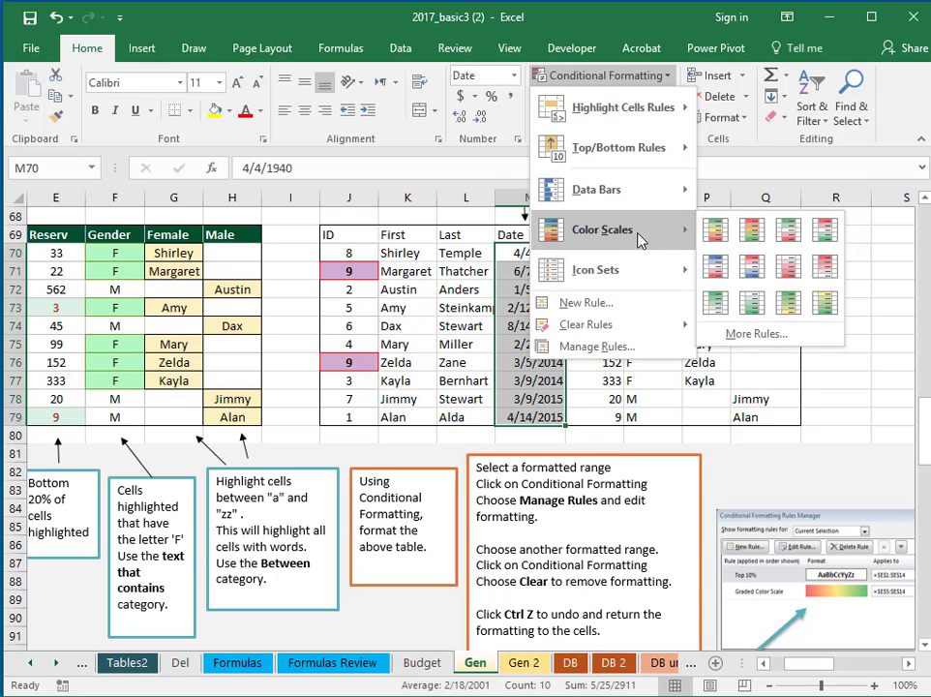
click(821, 276)
click(860, 310)
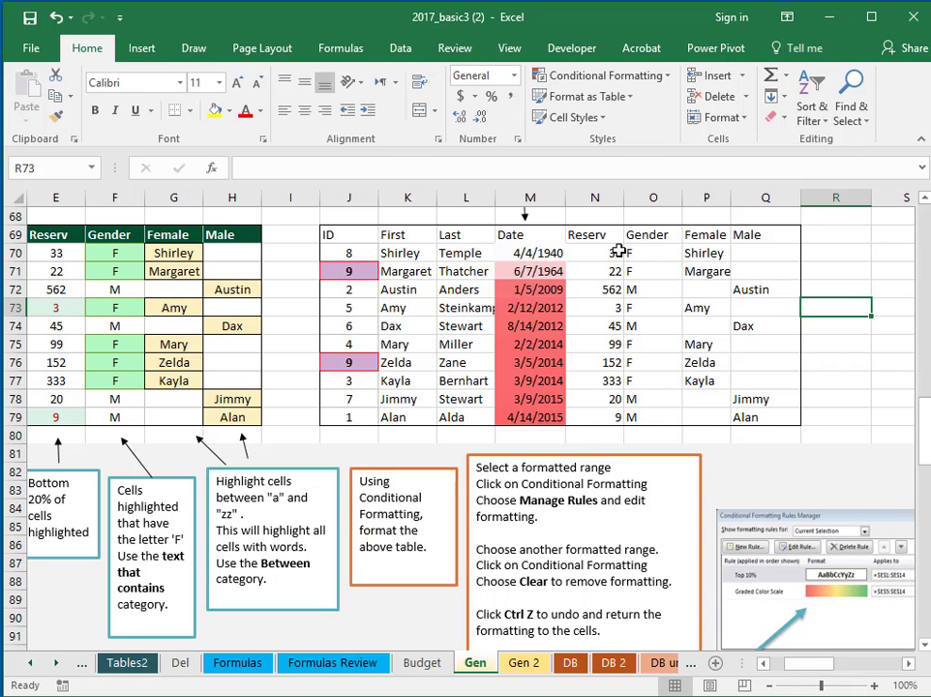
Start a Top/Bottom More Rules rule on N70:N79, ranking by item count with the default 10 cleared
drag(615, 252, 606, 416)
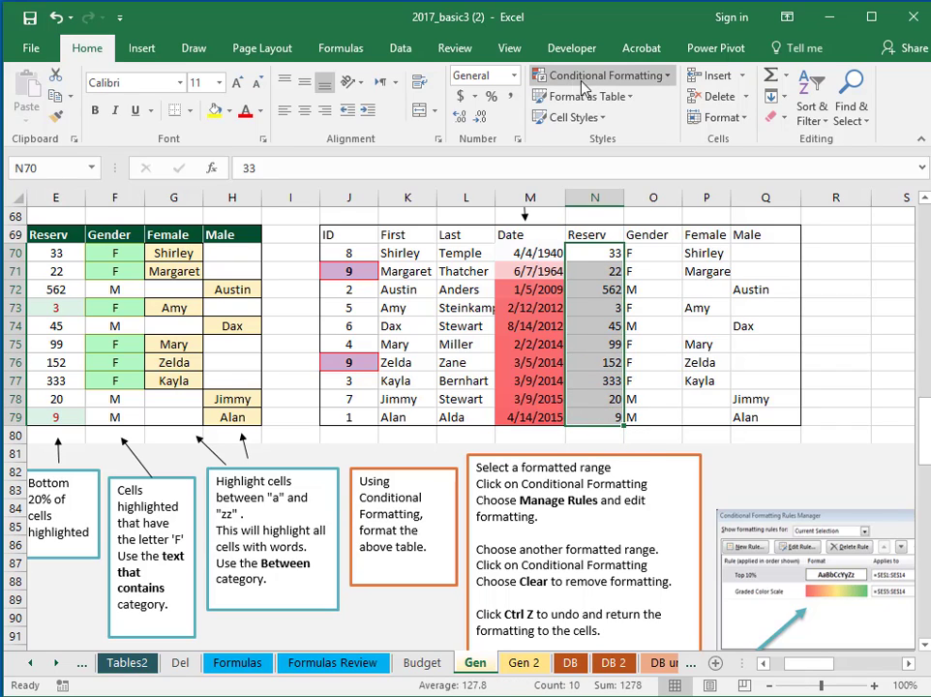
click(668, 82)
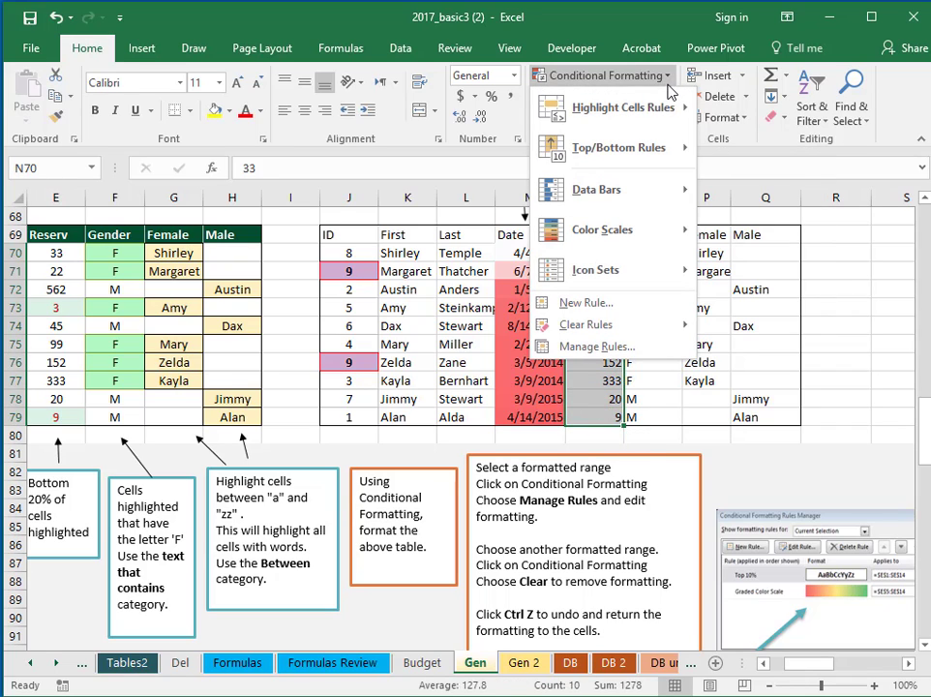
mouse_move(656, 160)
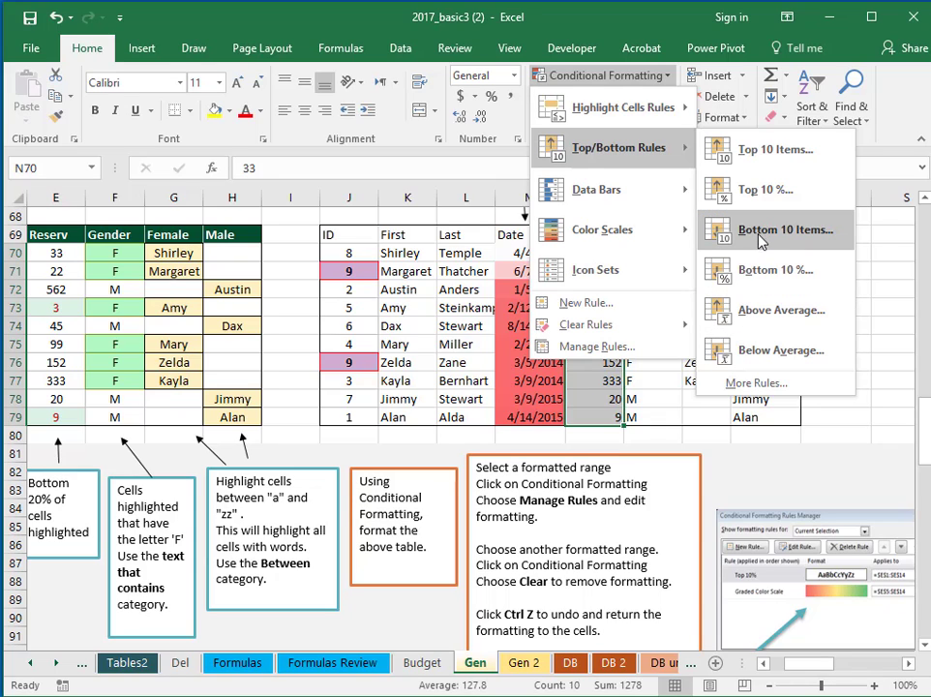
click(755, 383)
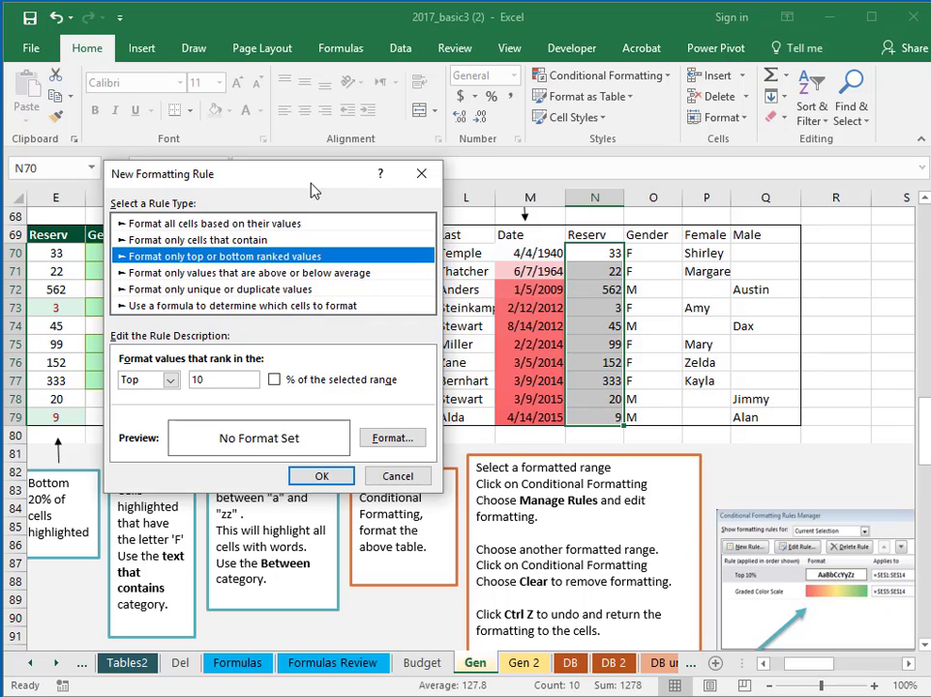
click(273, 383)
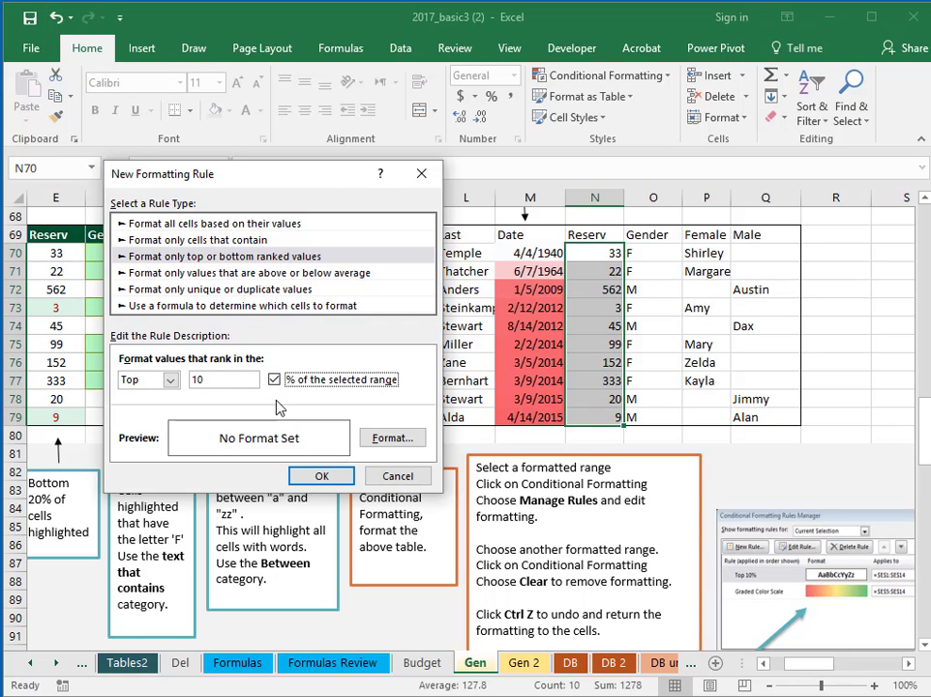
click(273, 381)
click(207, 378)
key(BackSpace)
key(BackSpace)
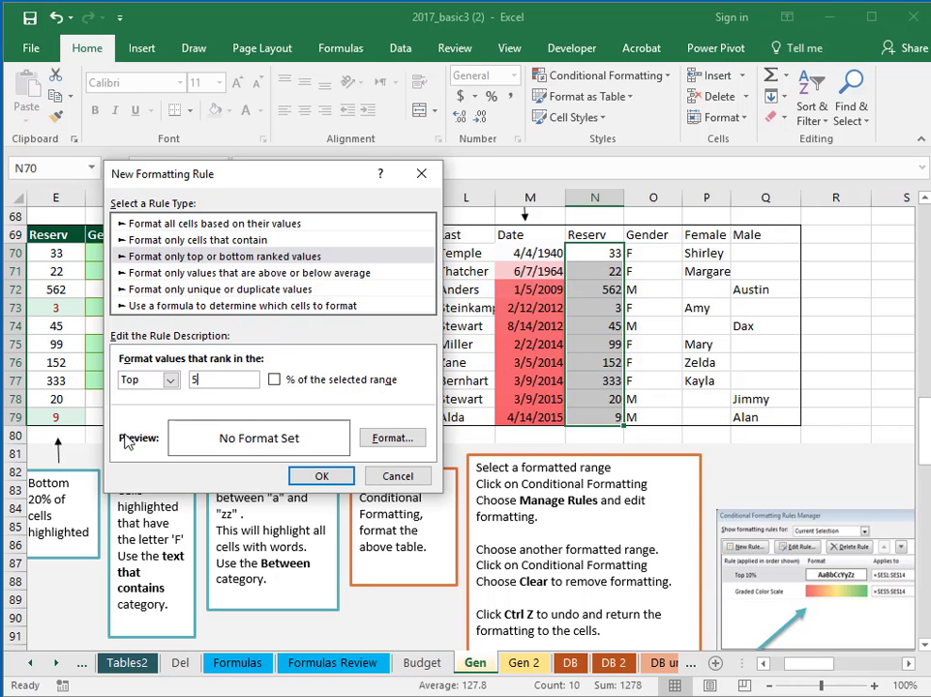
Format the top 5 Reserv values with a peach fill and four-sided border, and apply the rule
click(392, 440)
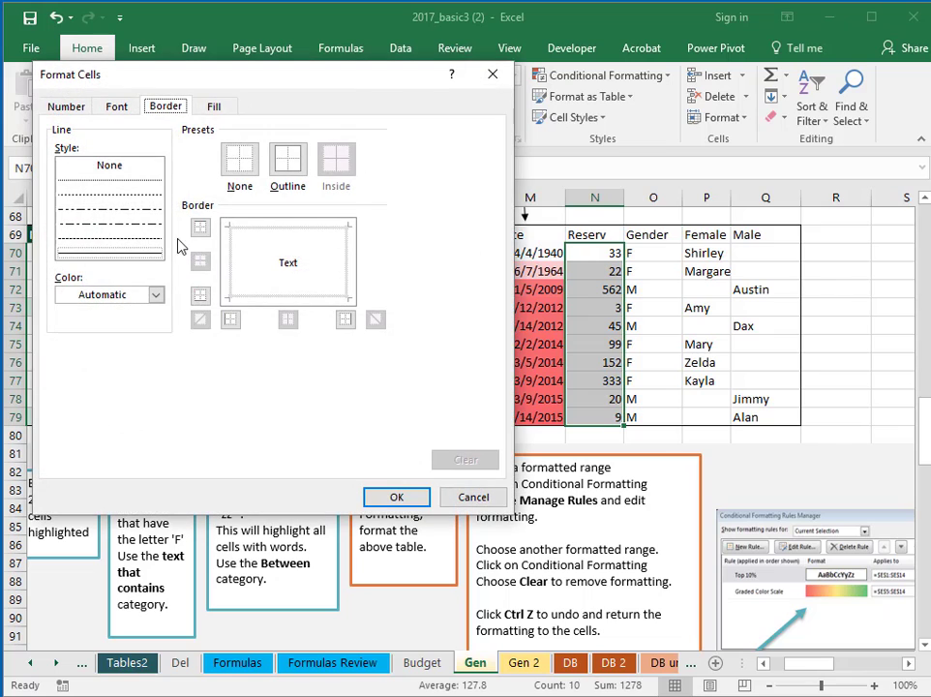
click(212, 106)
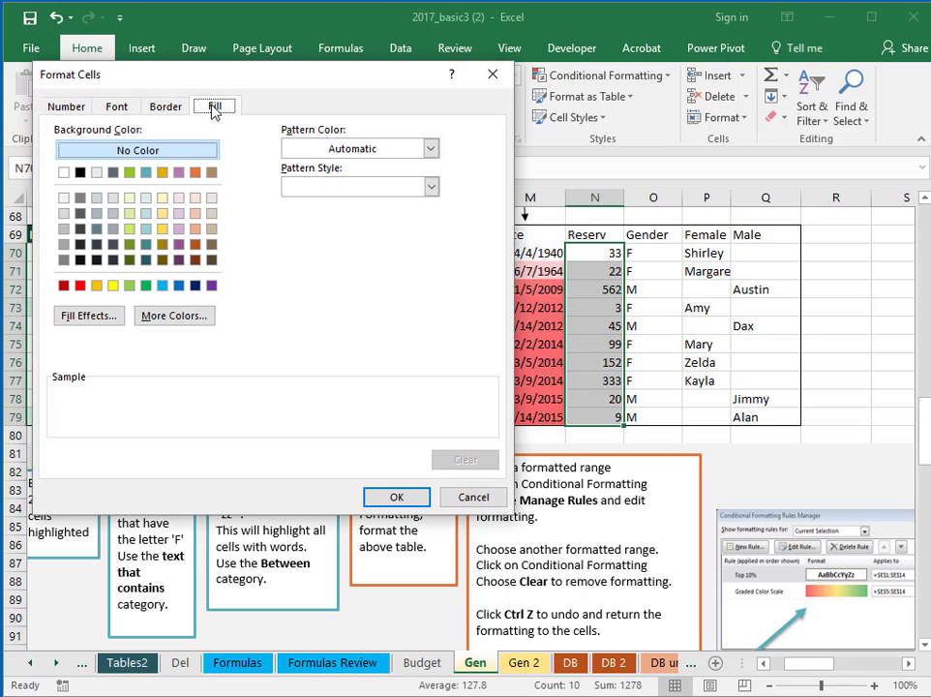
click(196, 213)
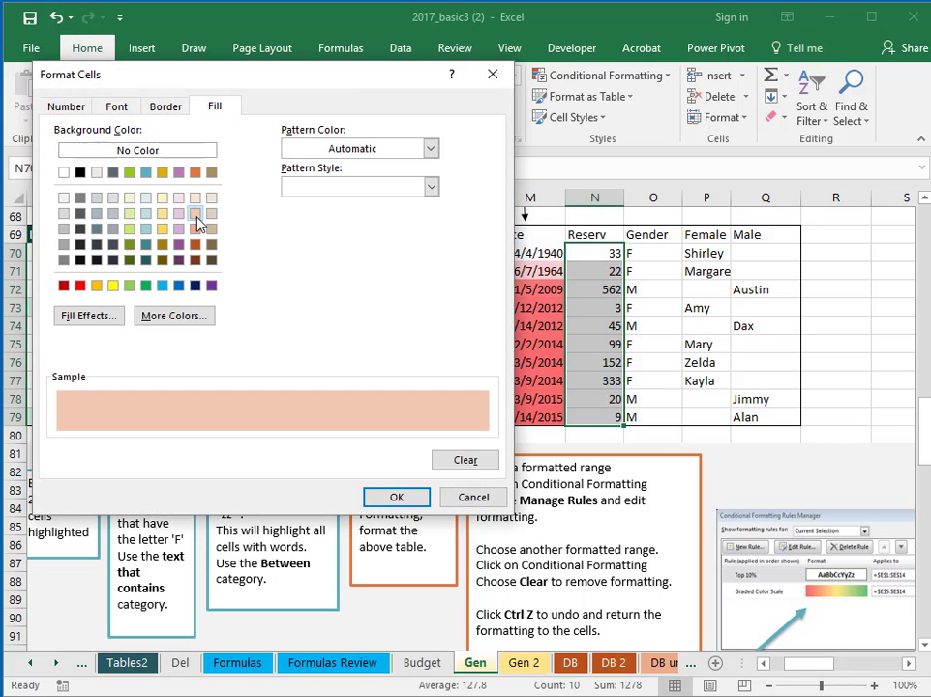
click(166, 106)
click(250, 252)
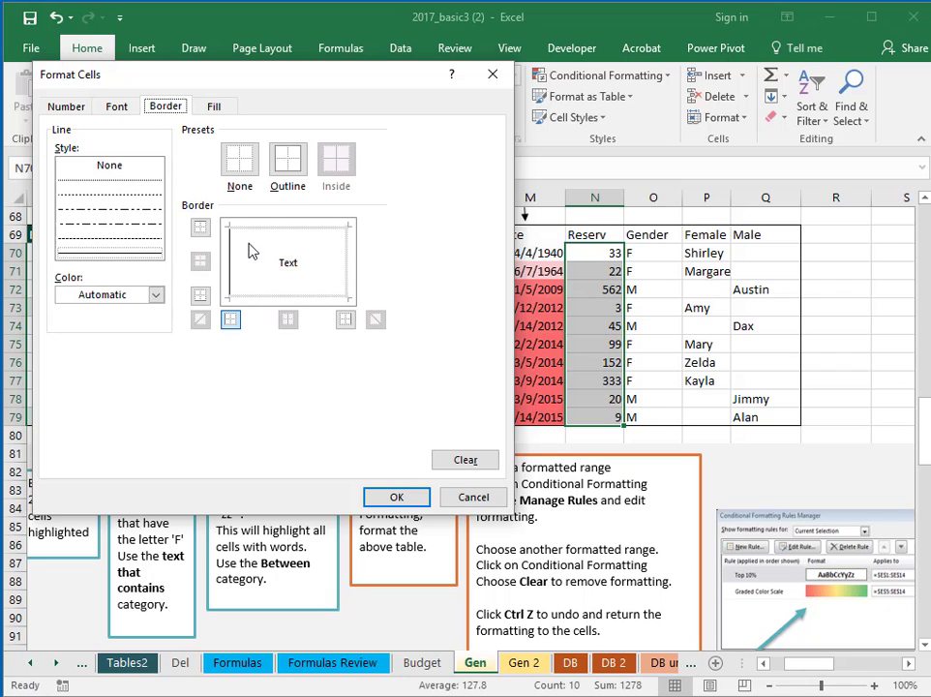
click(274, 229)
click(345, 281)
click(319, 295)
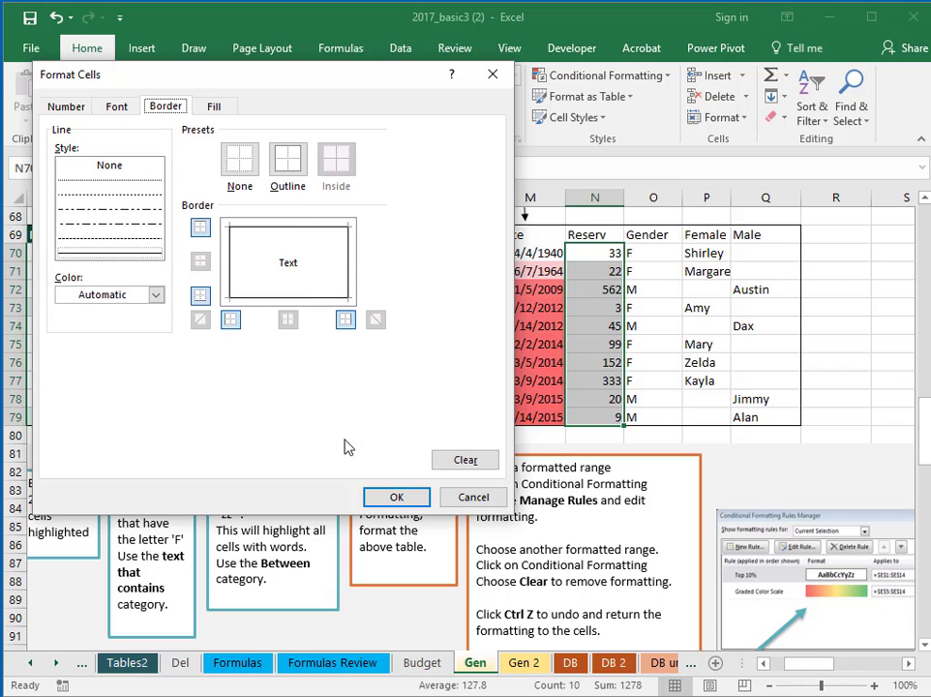
click(390, 496)
click(324, 472)
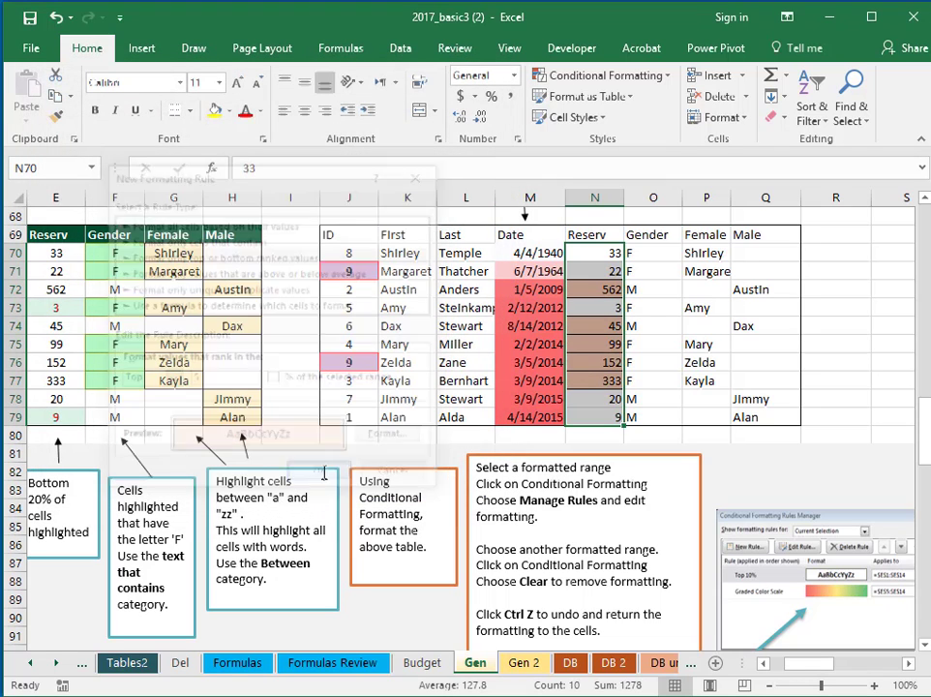
click(775, 306)
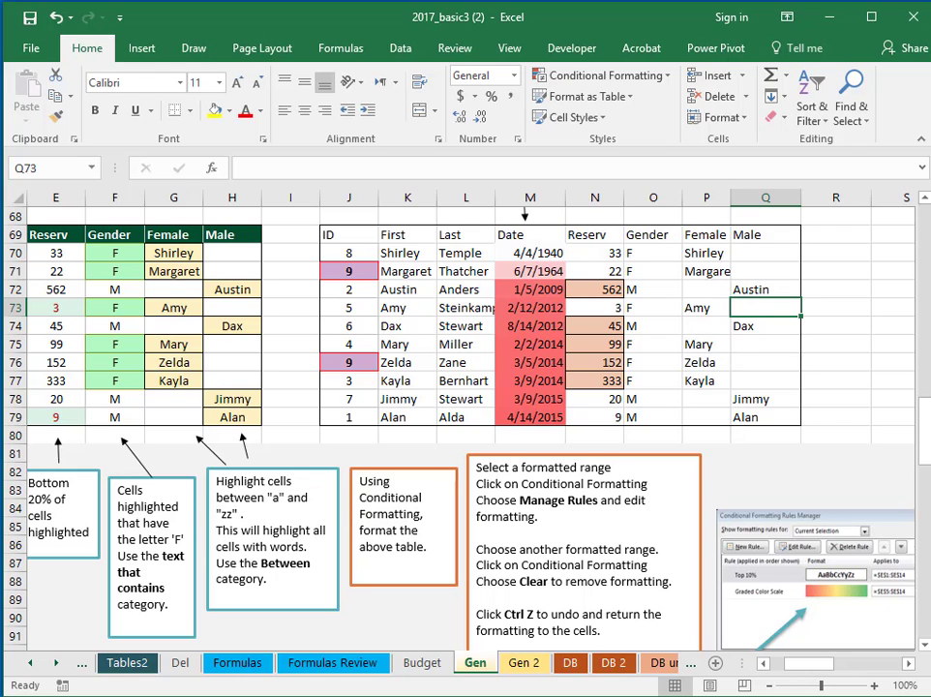
Add a Text that Contains 'M' rule on O70:O79 using Green Fill with Dark Green Text
drag(650, 254, 646, 419)
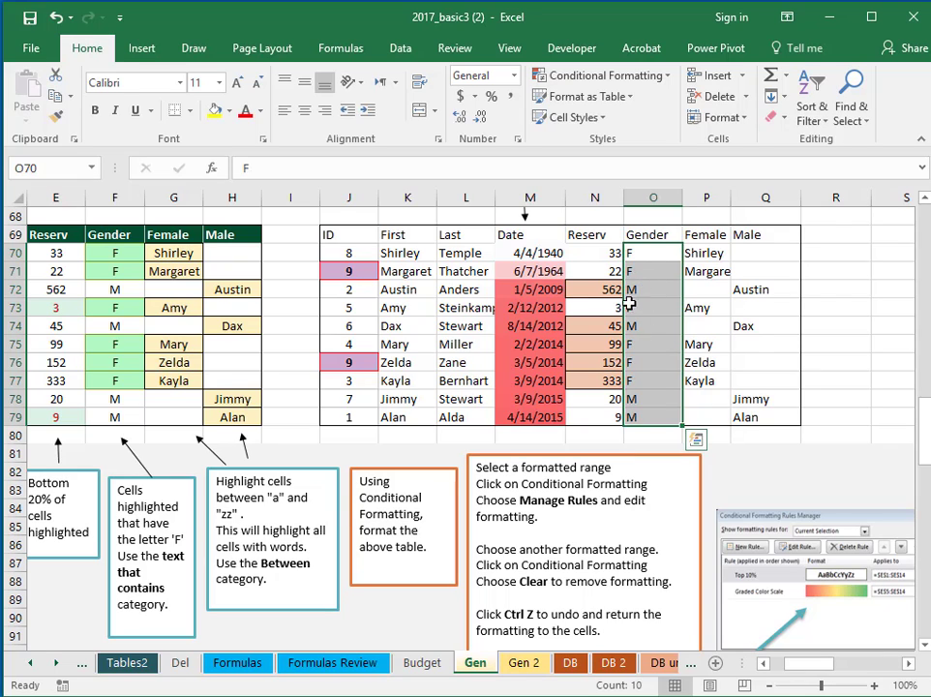
click(583, 78)
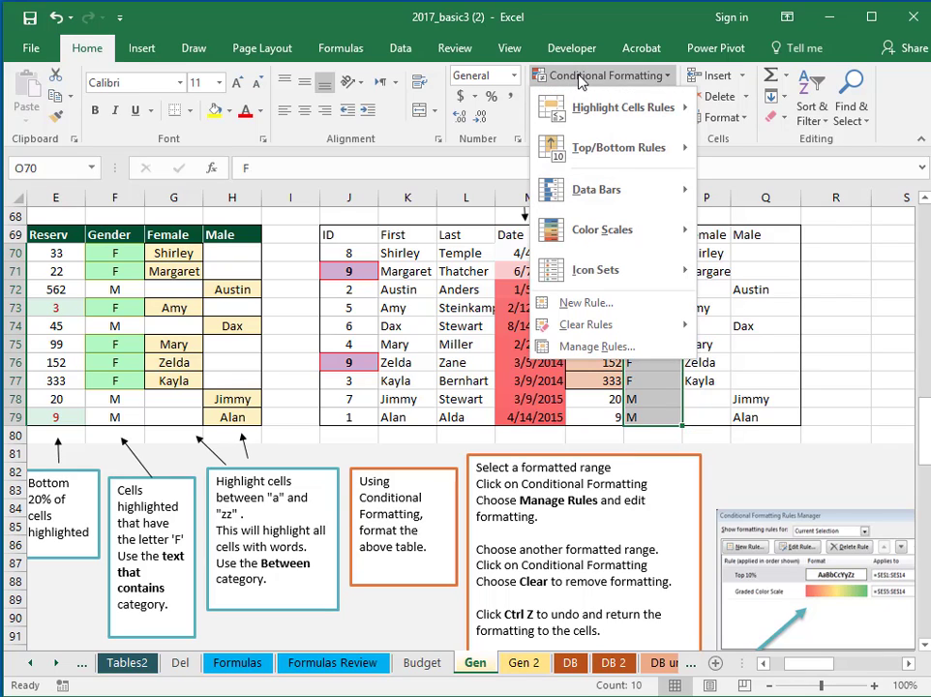
mouse_move(604, 114)
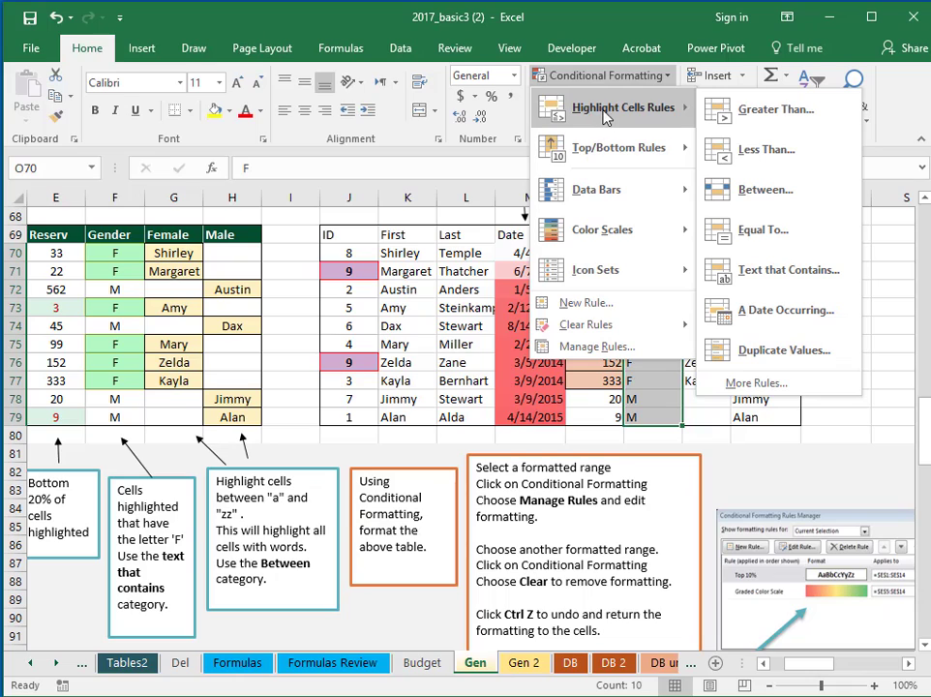
click(842, 277)
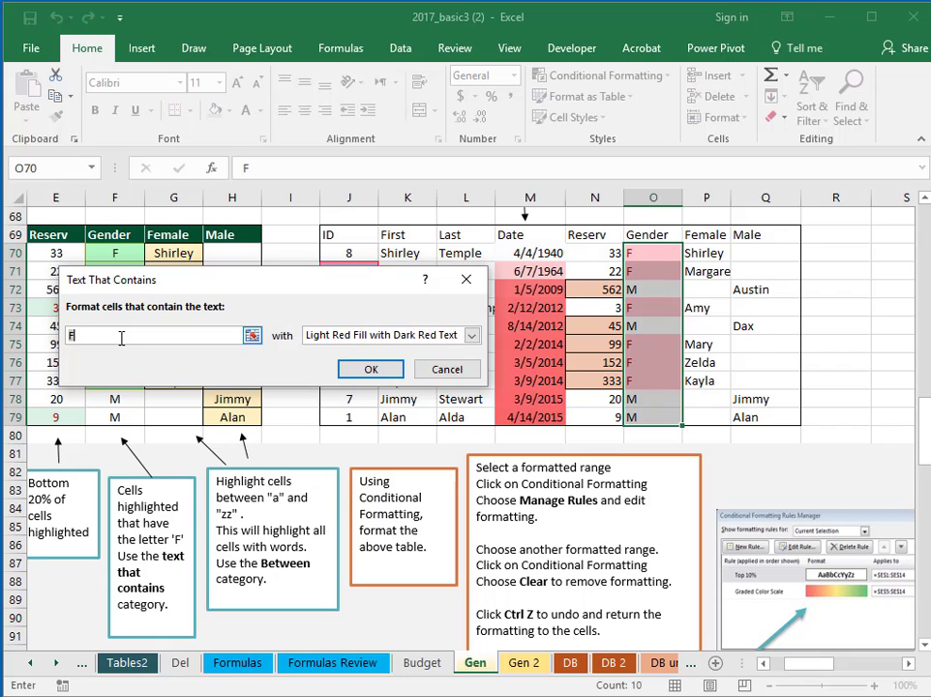
key(BackSpace)
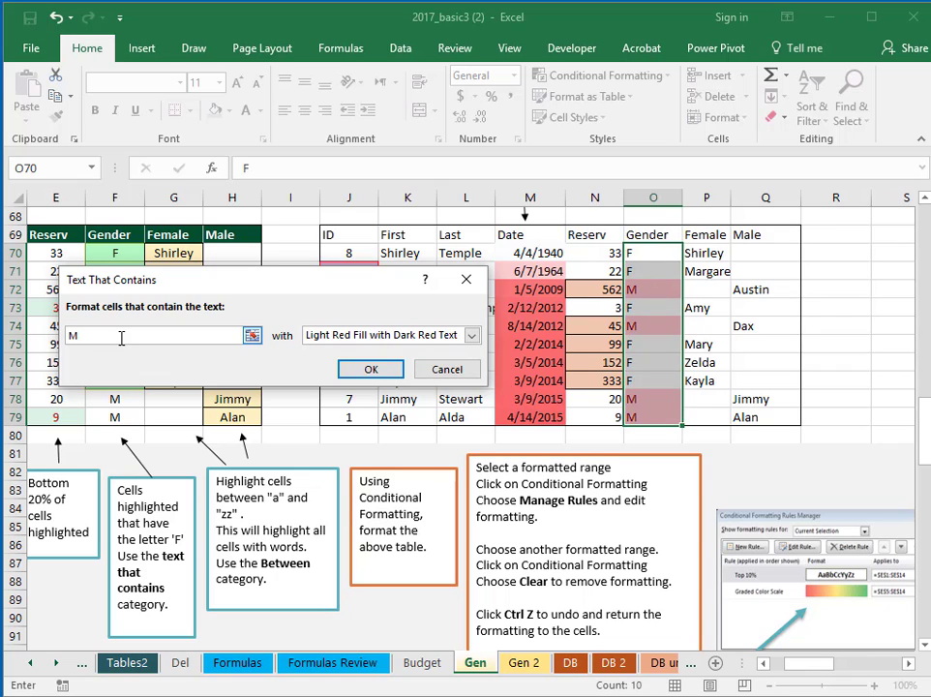
click(471, 335)
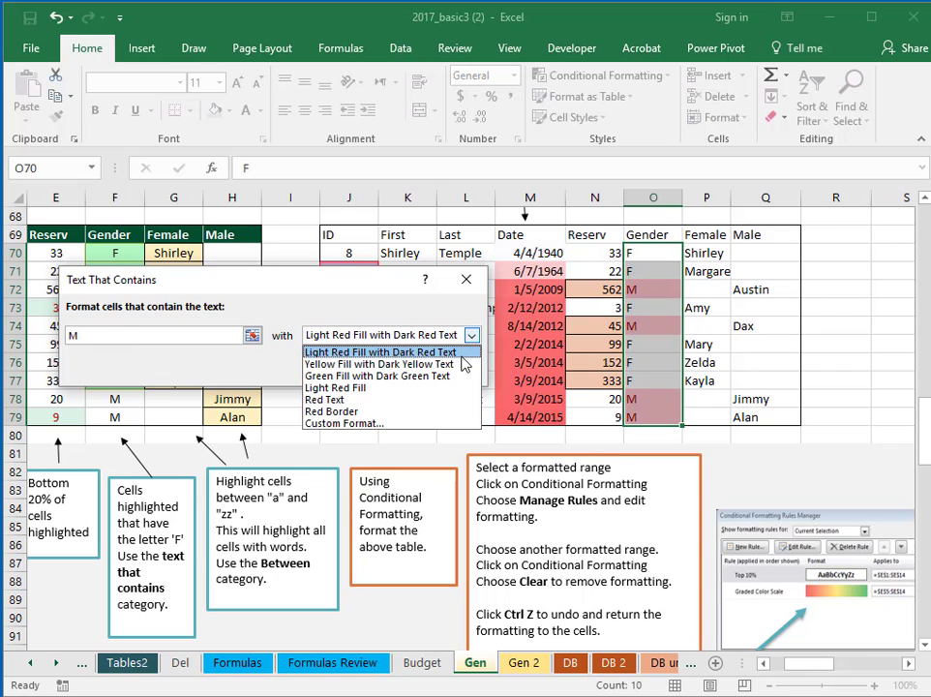
click(449, 377)
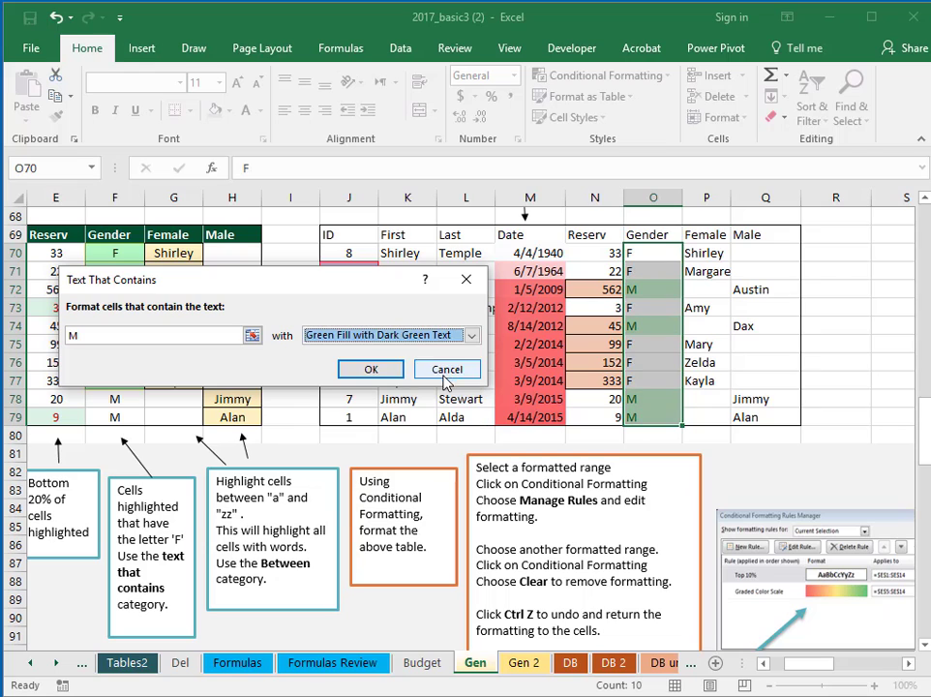
click(370, 373)
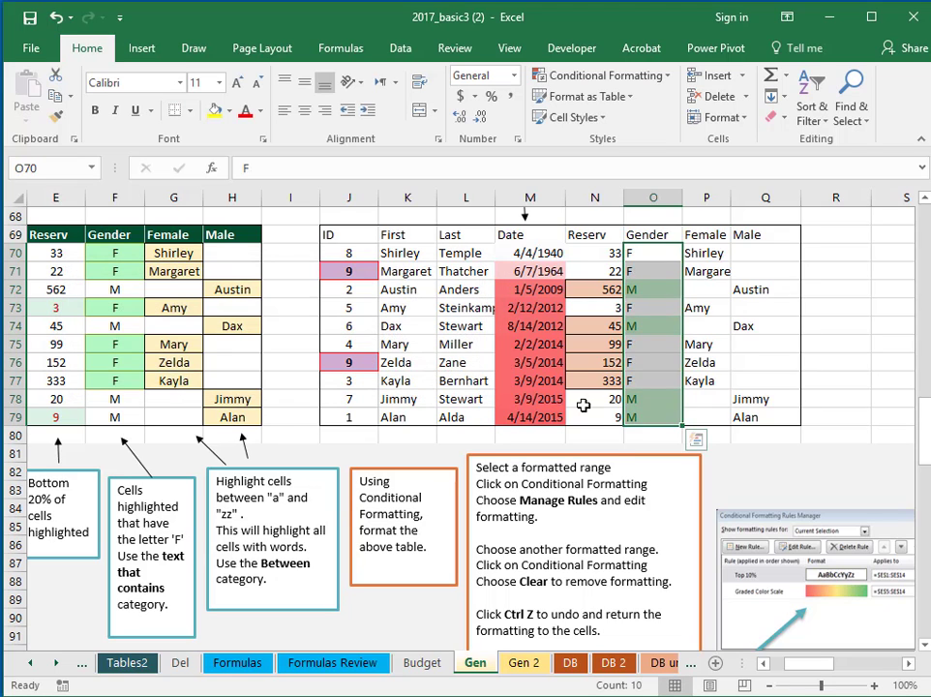
click(837, 366)
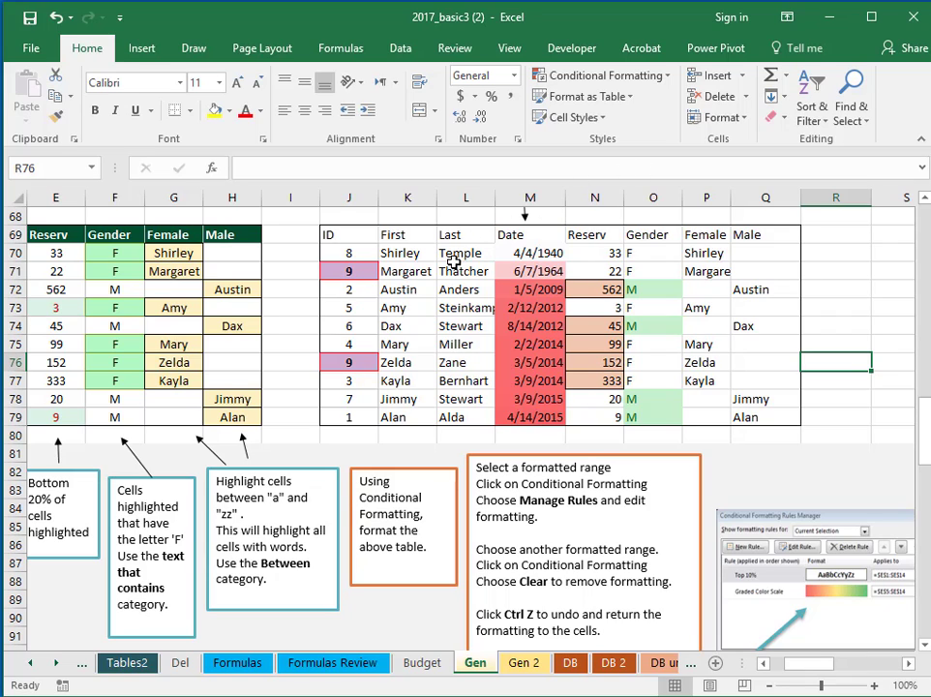
Select the Gender cells O70:O79 and open their 'M' highlight rule for editing
drag(653, 254, 633, 421)
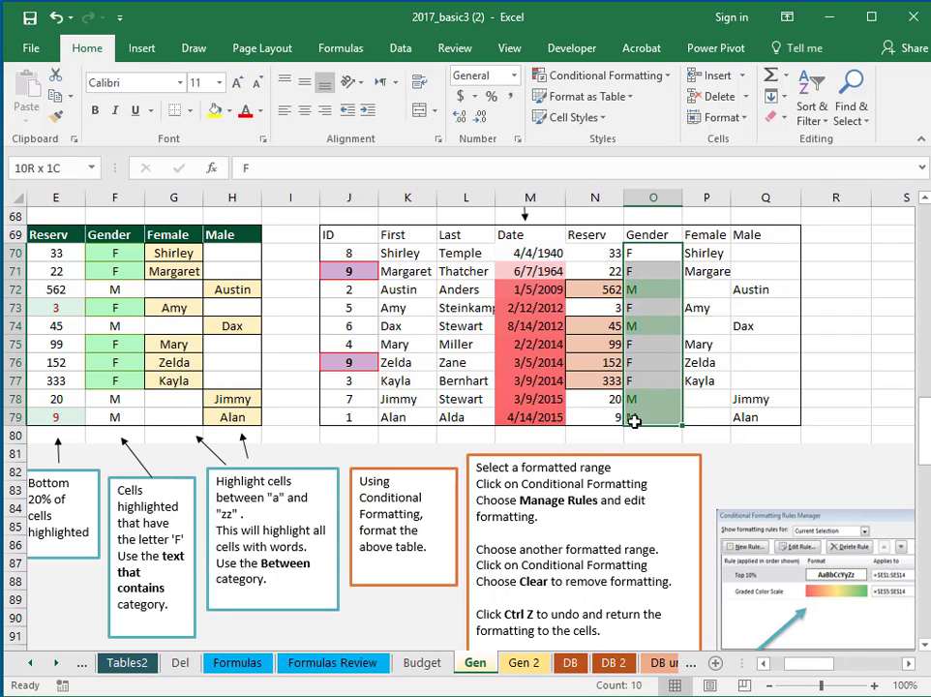
click(668, 85)
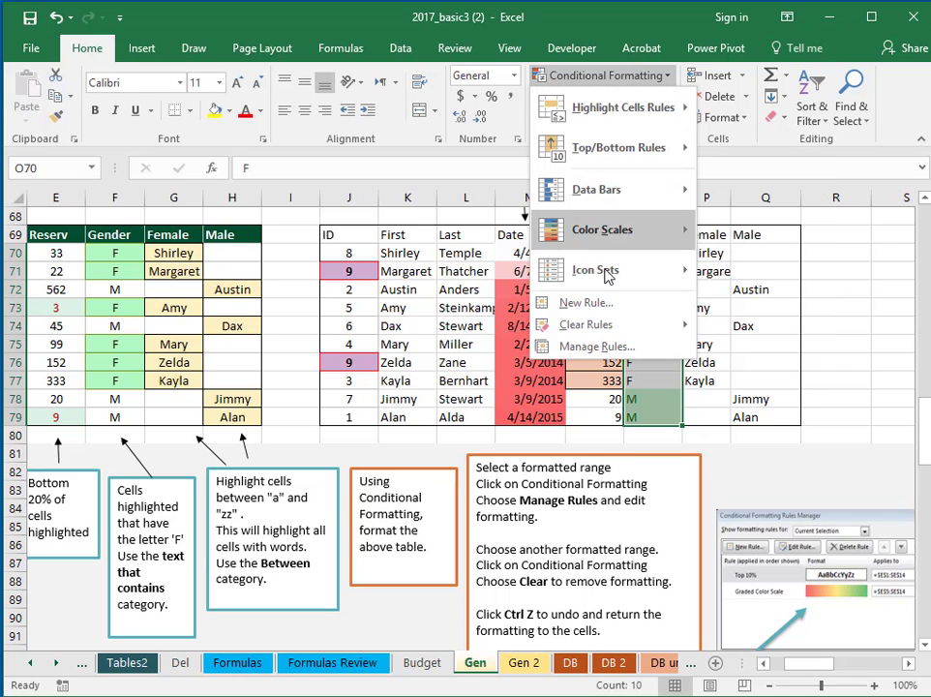
mouse_move(610, 335)
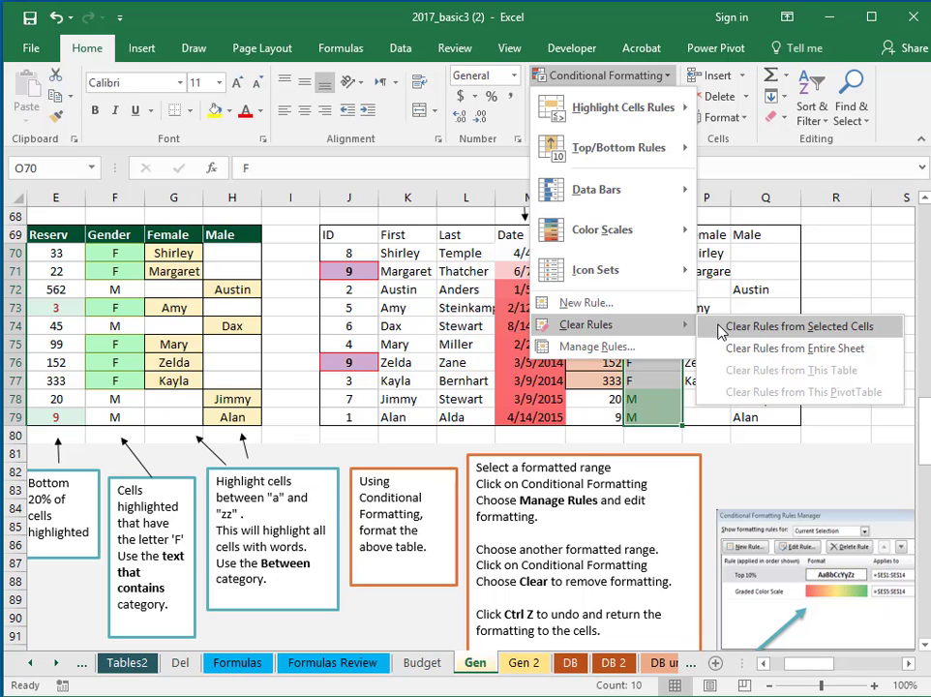
click(634, 353)
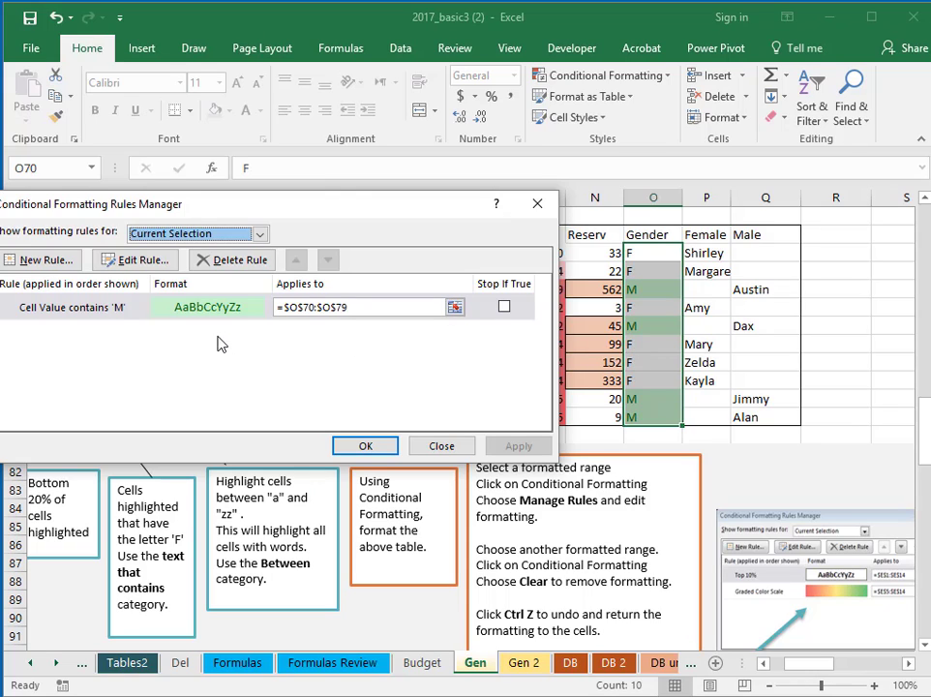
click(133, 262)
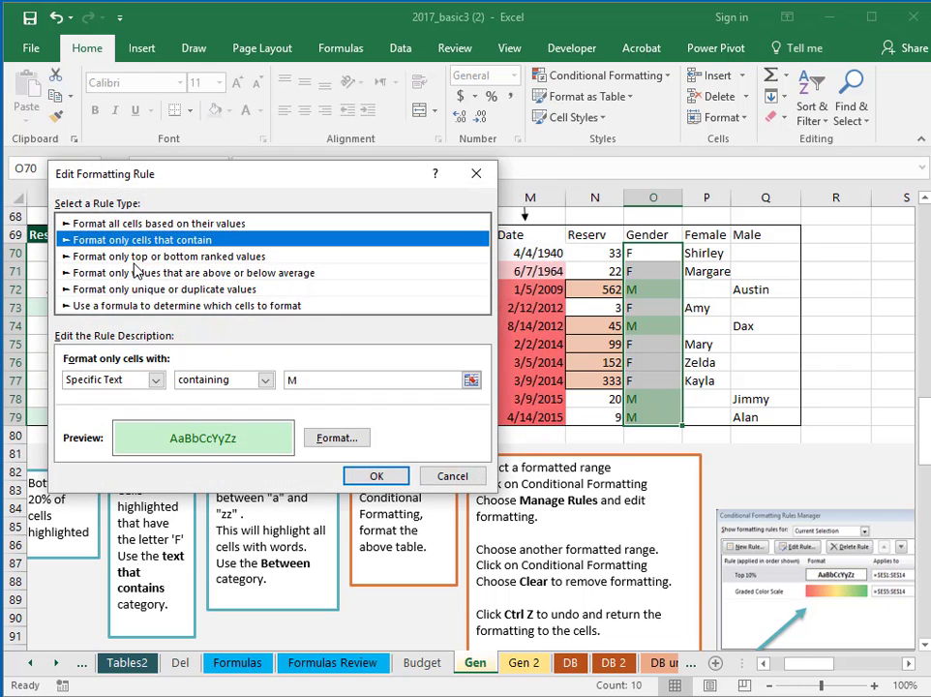
Replace the rule's green fill with a pale grey-blue fill and apply the change
click(335, 438)
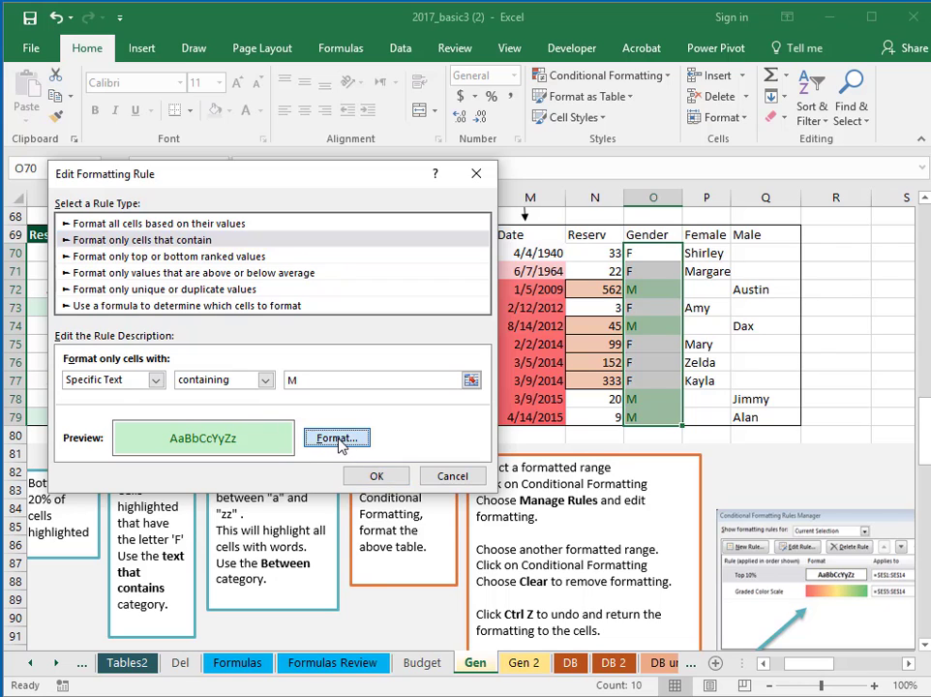
click(214, 108)
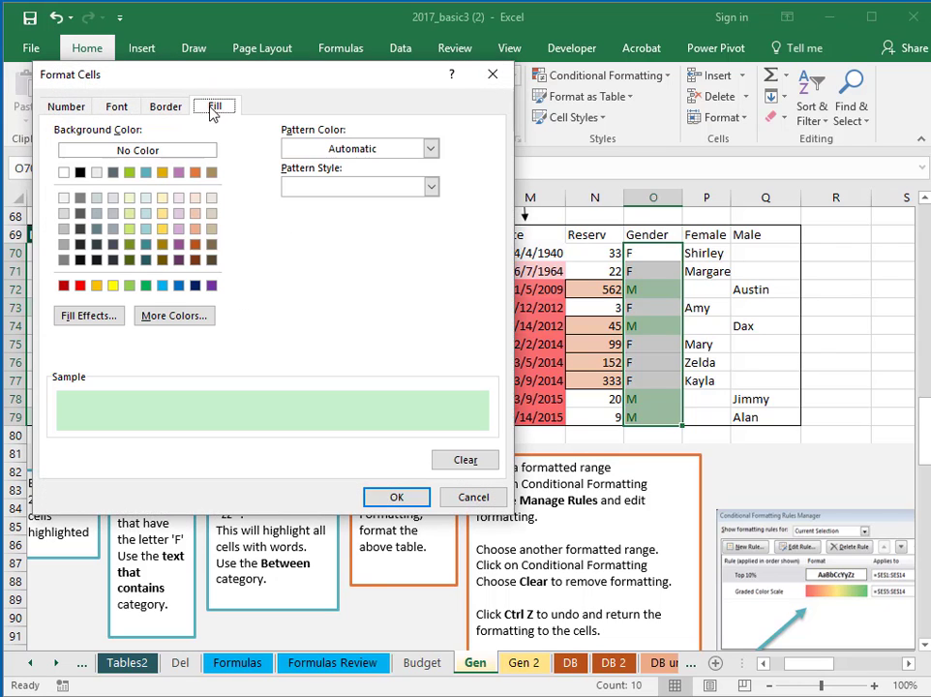
click(144, 230)
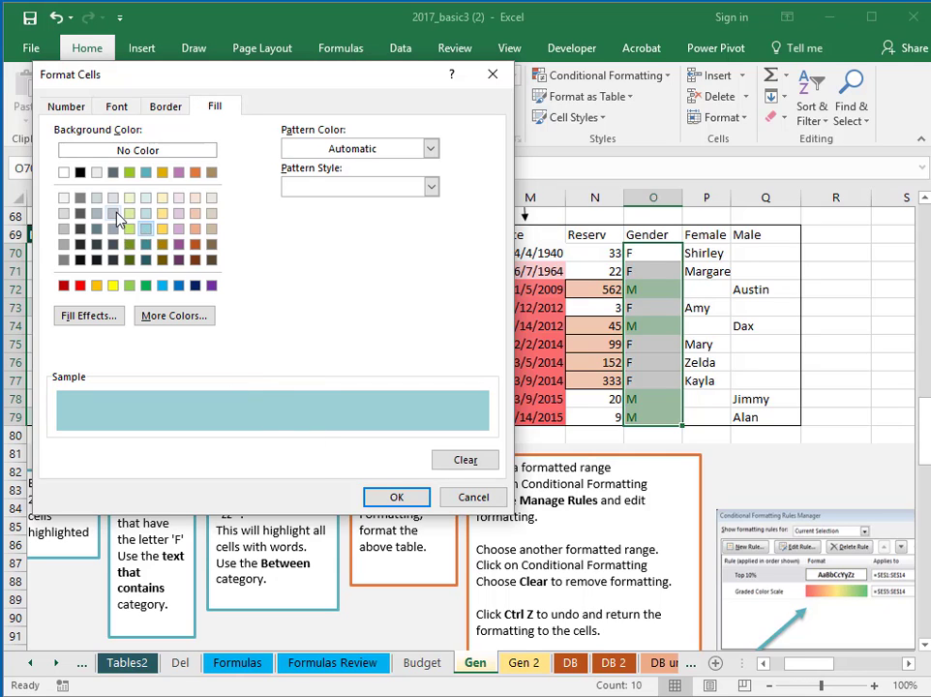
click(113, 214)
click(395, 496)
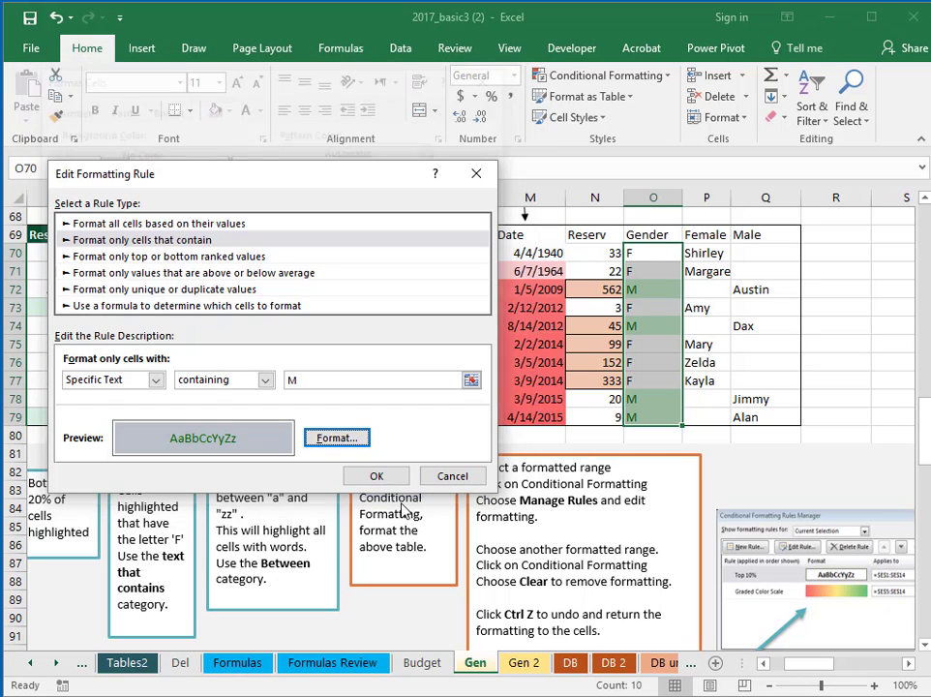
click(399, 475)
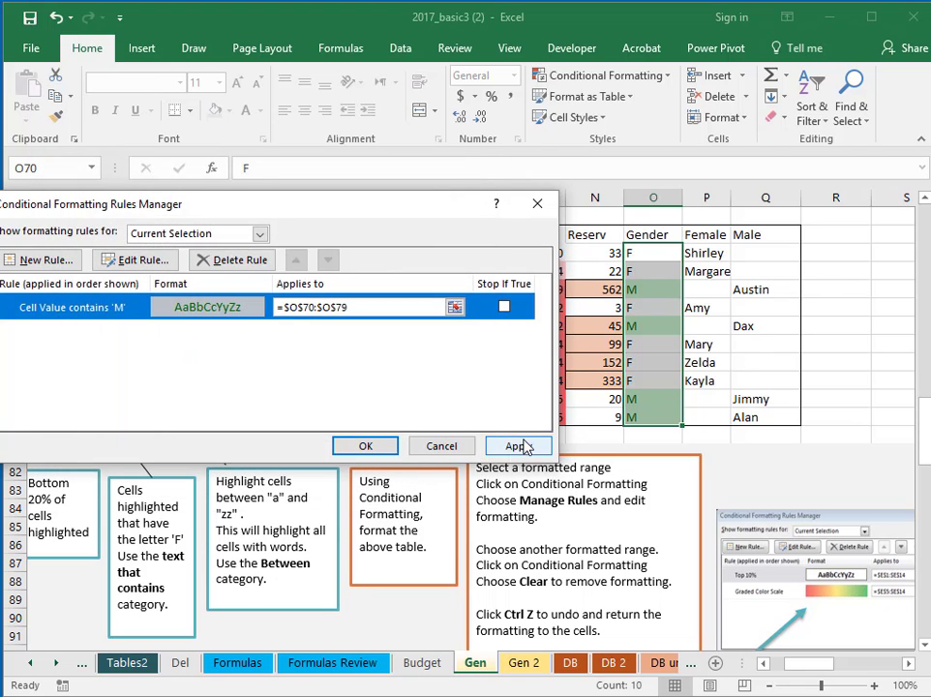
click(523, 445)
click(366, 446)
click(859, 364)
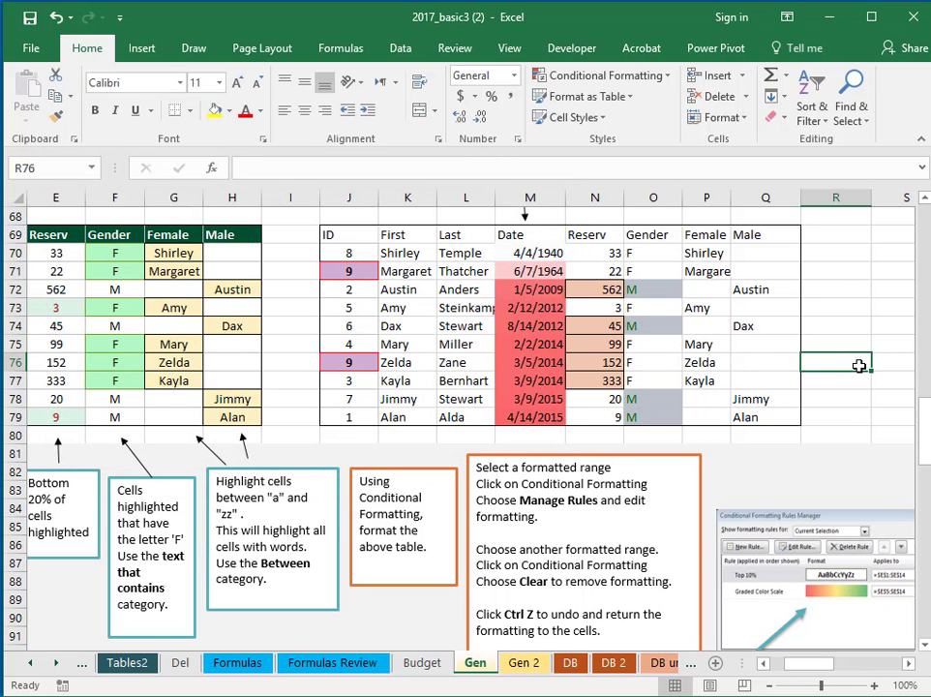